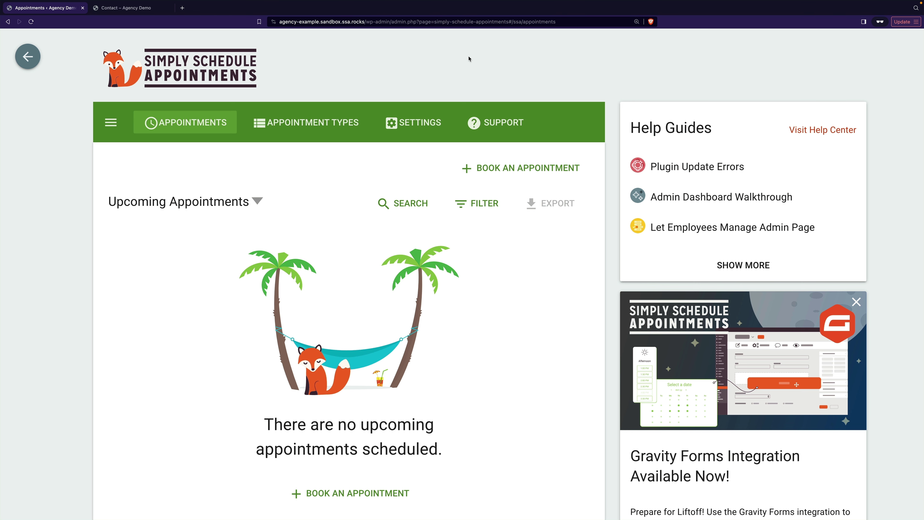
- Go to Settings and open the Team card to list the four team members
left_click(414, 127)
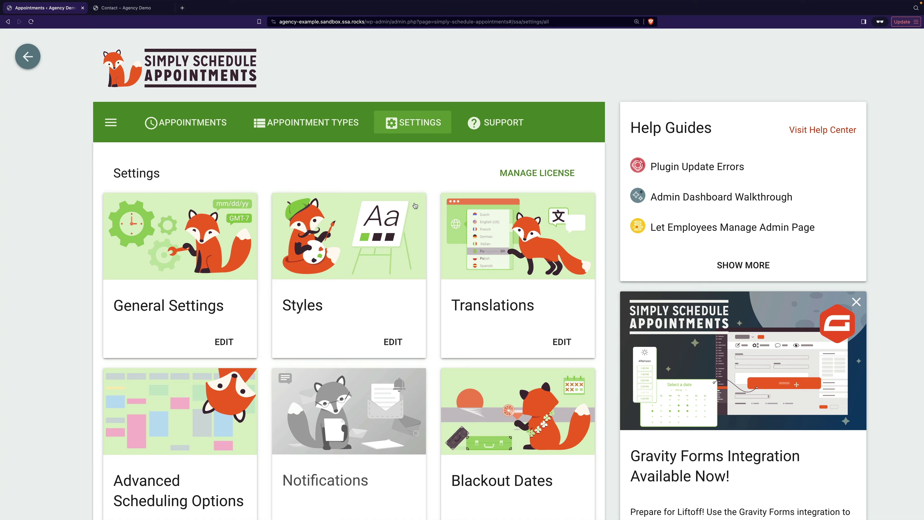
scroll(417, 211, "down", 15)
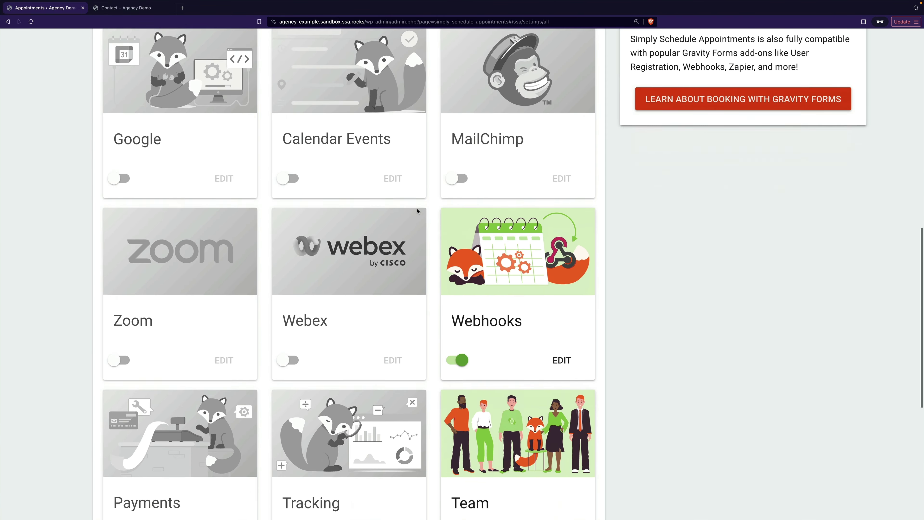
scroll(418, 211, "down", 7)
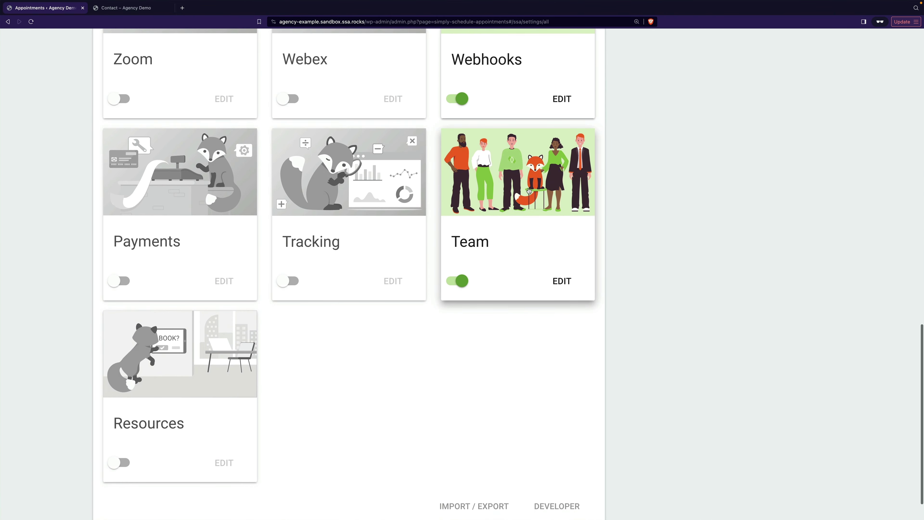
left_click(529, 191)
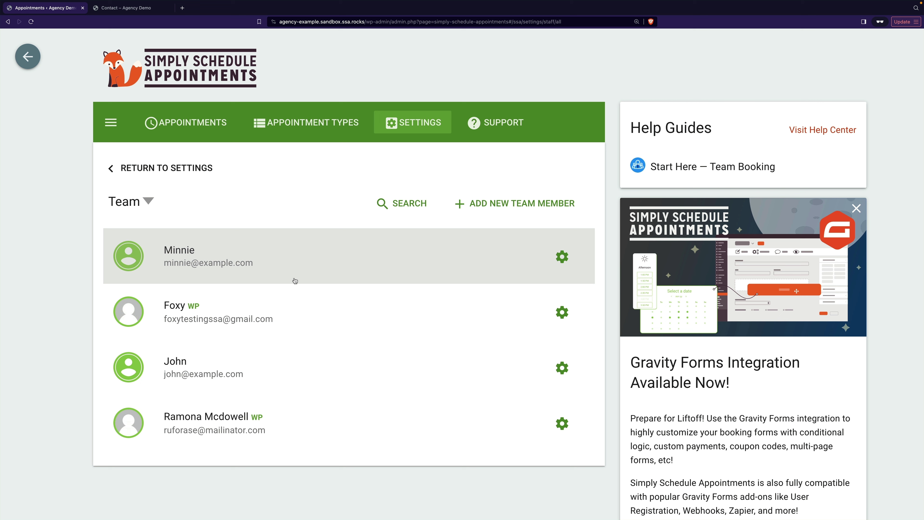
- Edit the first team member's profile and view its Contact fields
left_click(562, 257)
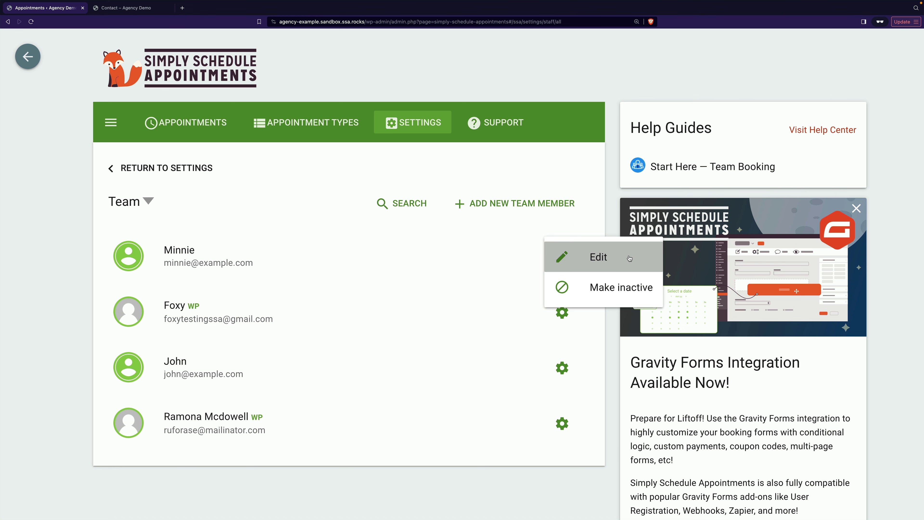
left_click(630, 258)
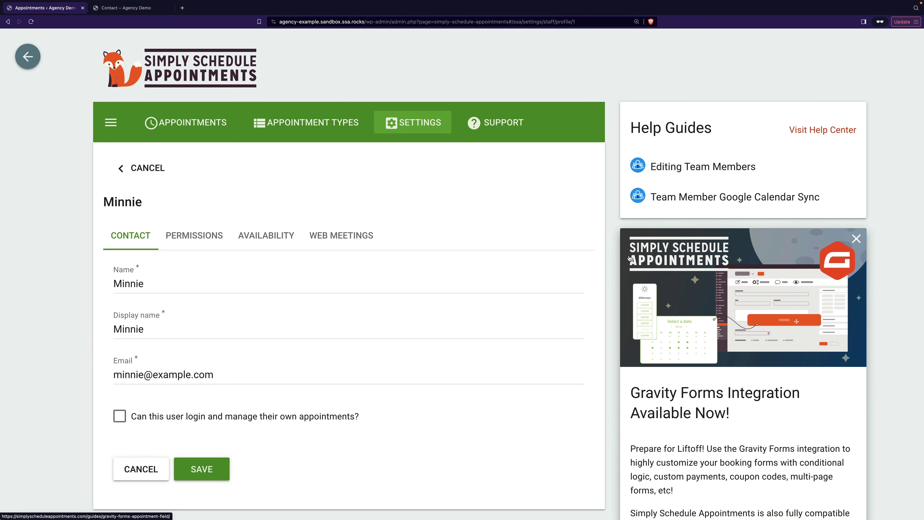
scroll(264, 269, "down", 3)
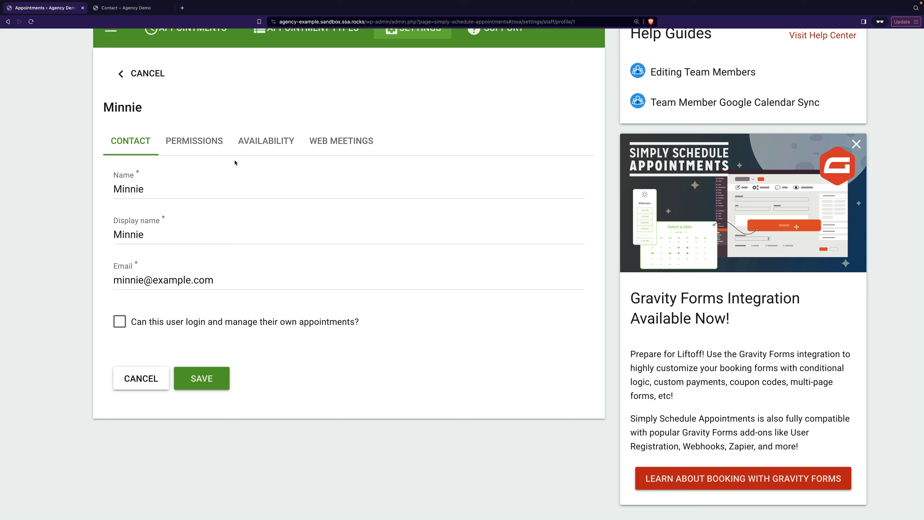
- Check the first member's Permissions and Availability, showing four of six appointment types assigned
left_click(192, 142)
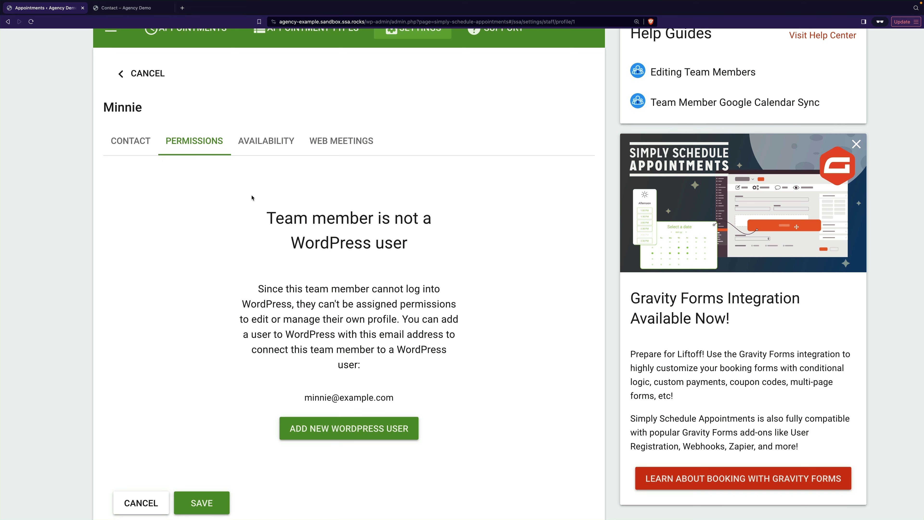
left_click(254, 143)
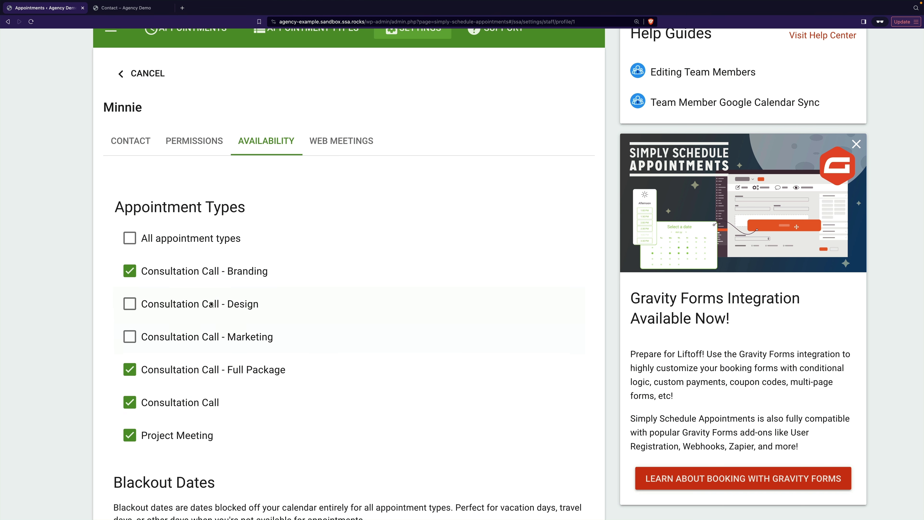
scroll(360, 294, "down", 10)
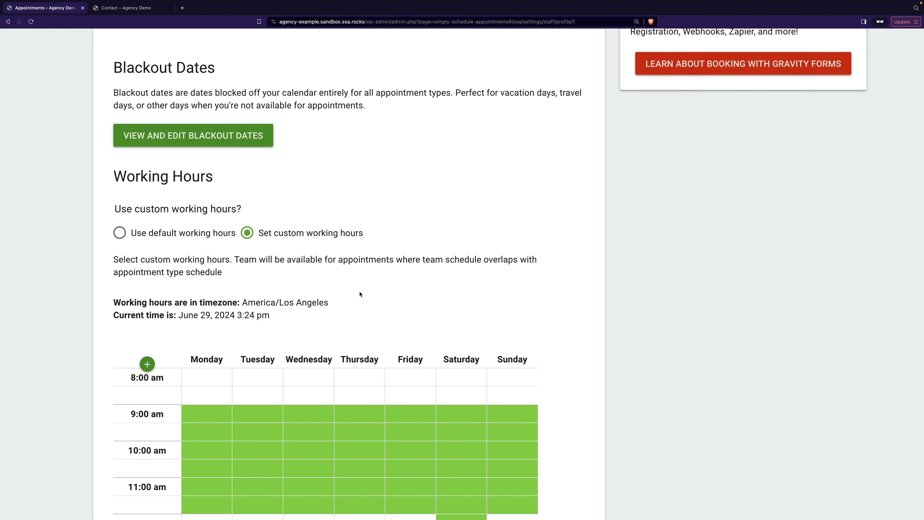
scroll(360, 294, "down", 5)
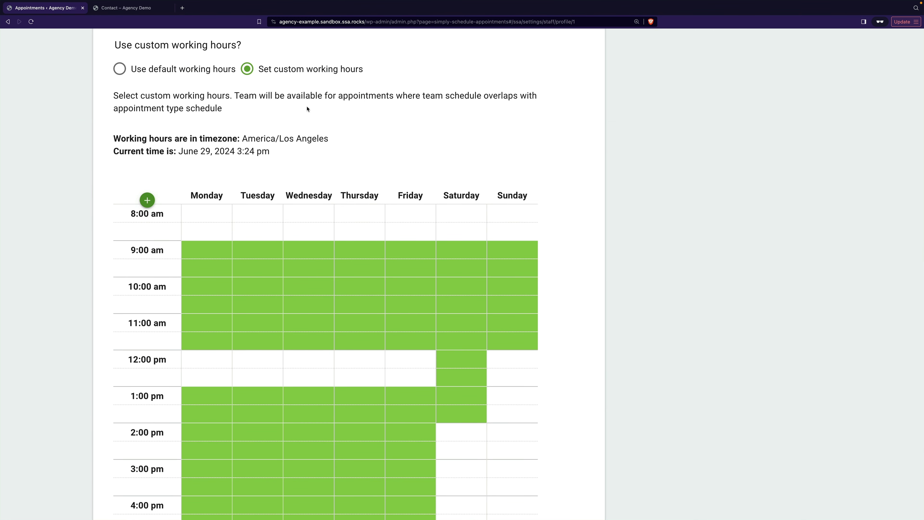
scroll(623, 275, "down", 4)
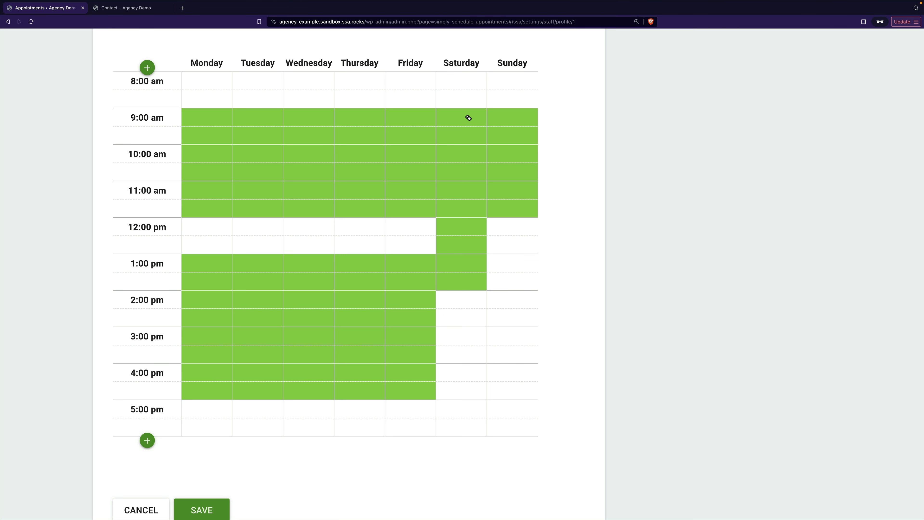
scroll(470, 218, "down", 1)
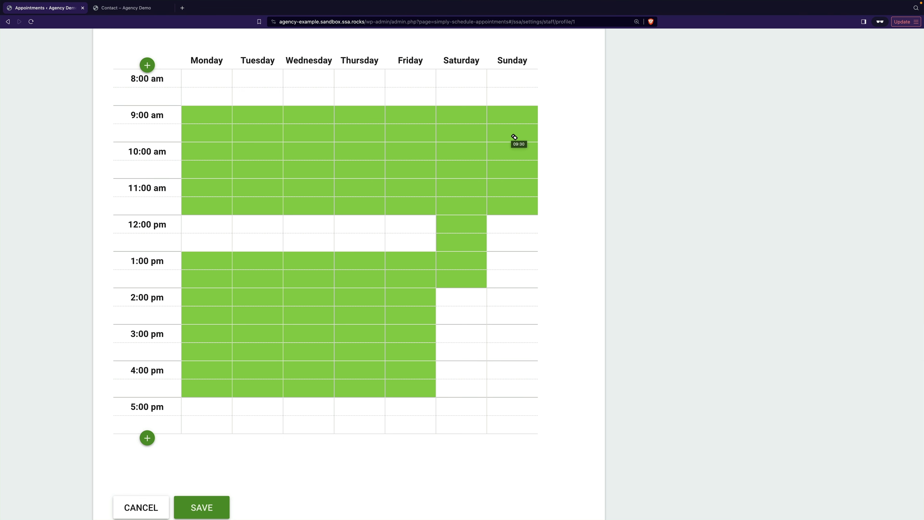
scroll(515, 137, "down", 2)
scroll(513, 136, "up", 12)
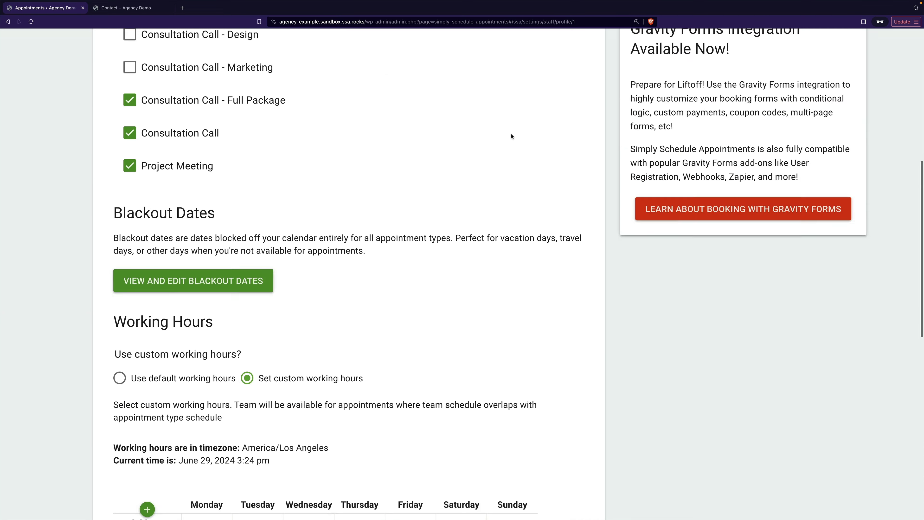
- Leave the first member's profile without saving and return to the team list
scroll(511, 137, "up", 8)
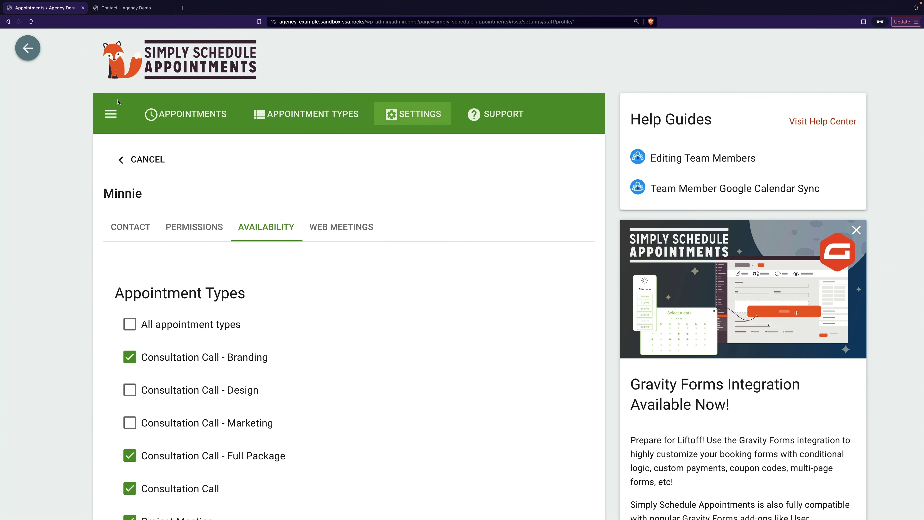
key("alt+Left")
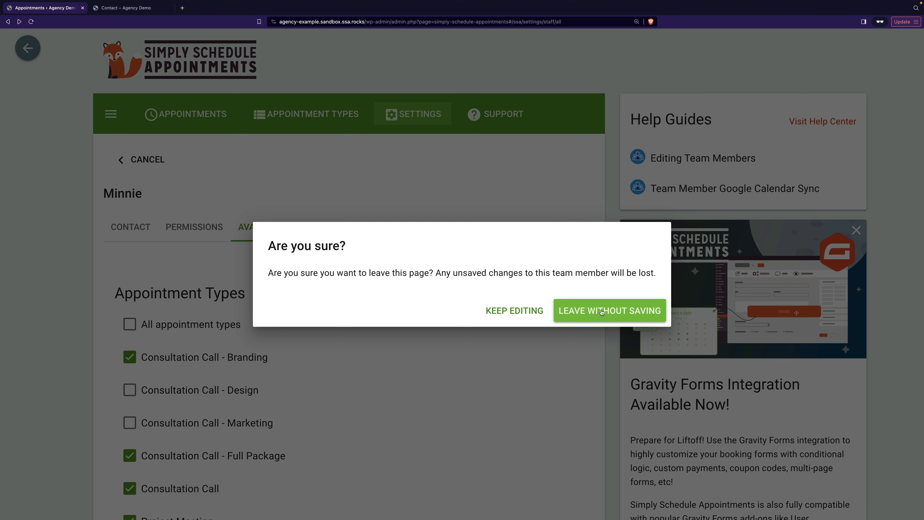
left_click(602, 311)
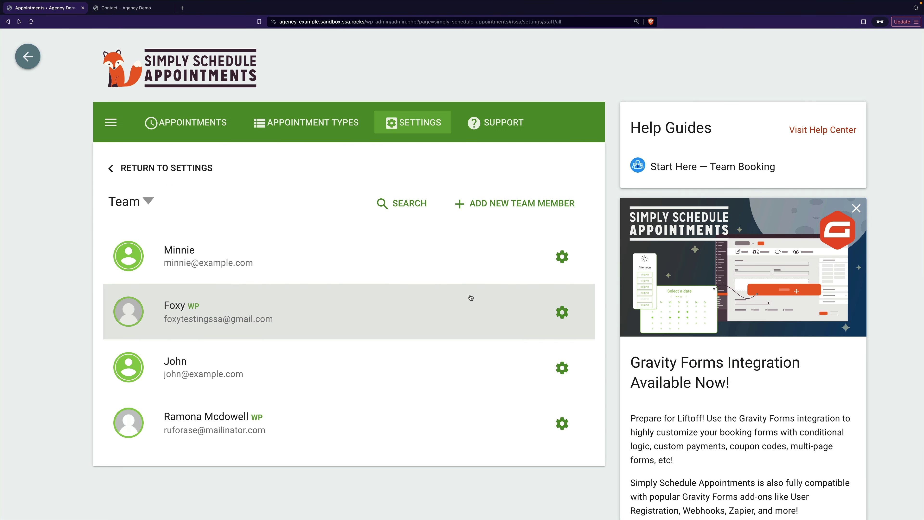
- Open the second team member's profile, a WordPress user, and check its display name field
left_click(564, 313)
left_click(587, 313)
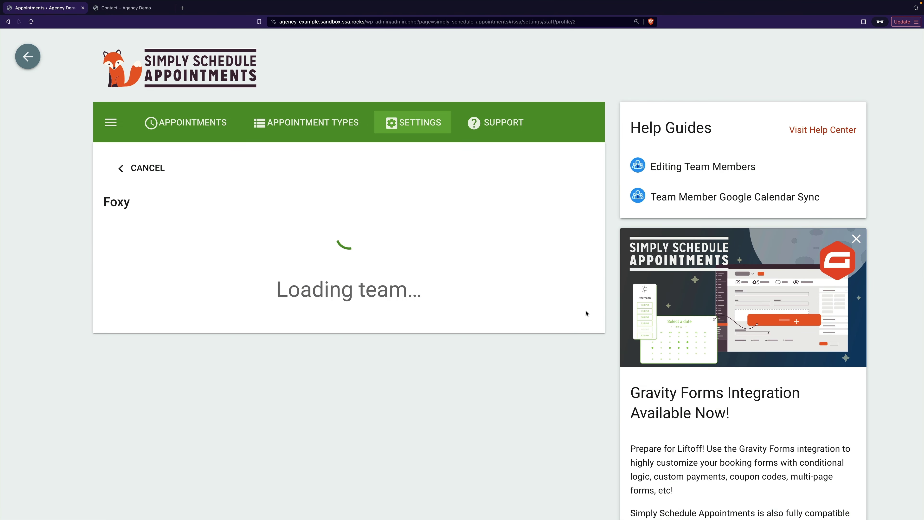
scroll(245, 267, "down", 3)
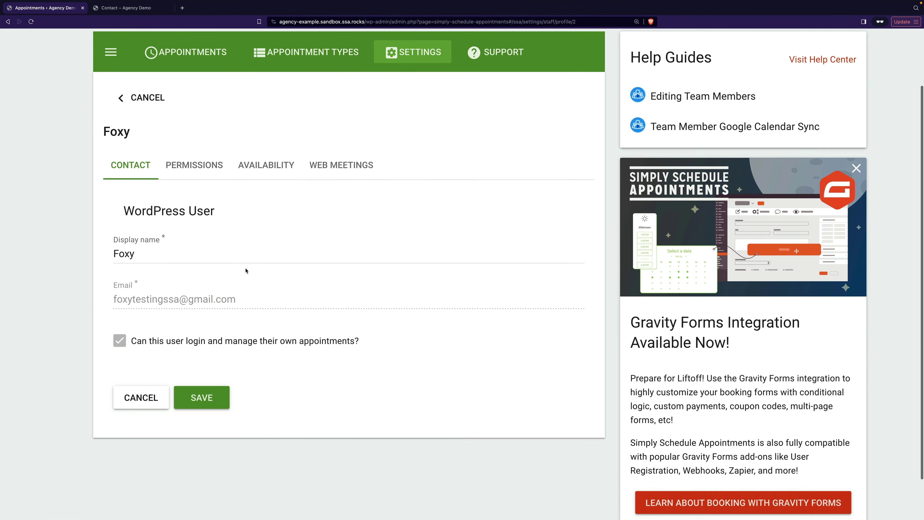
left_click(122, 231)
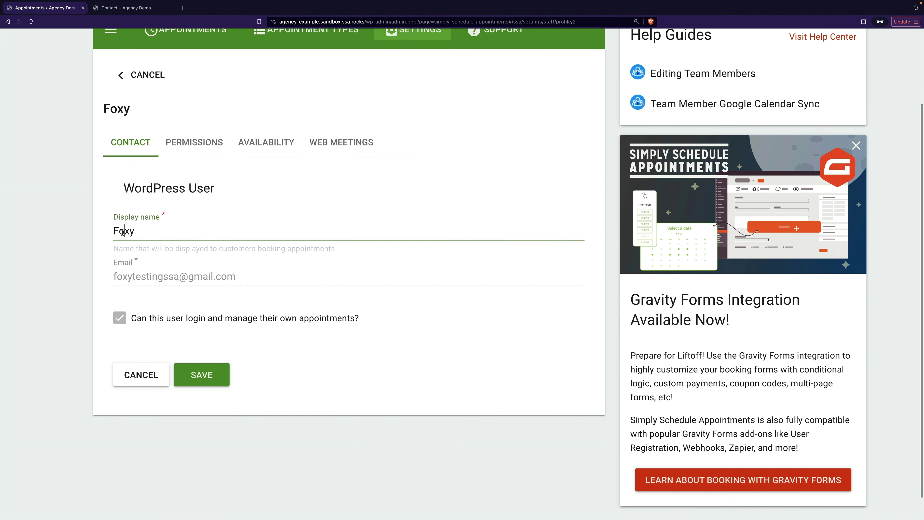
left_click(175, 279)
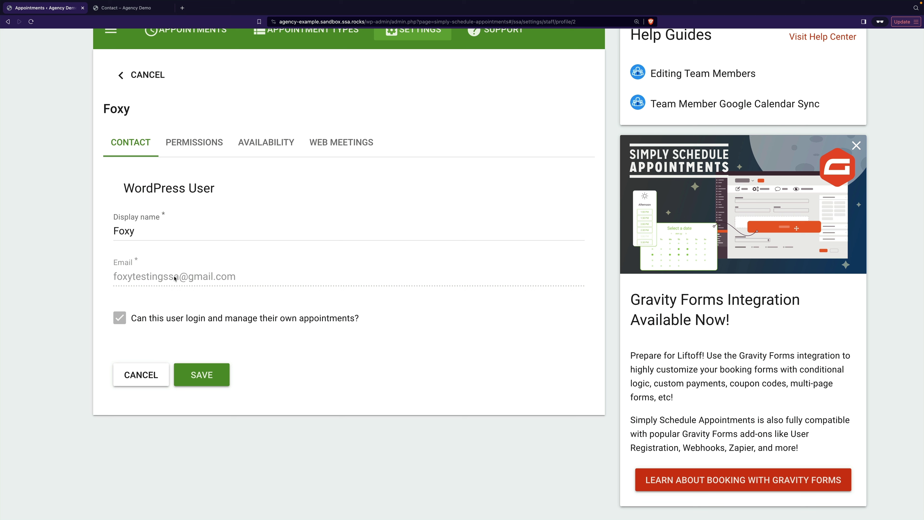
- Review the second member's permissions and availability, then discard changes and return to the Team list
left_click(203, 146)
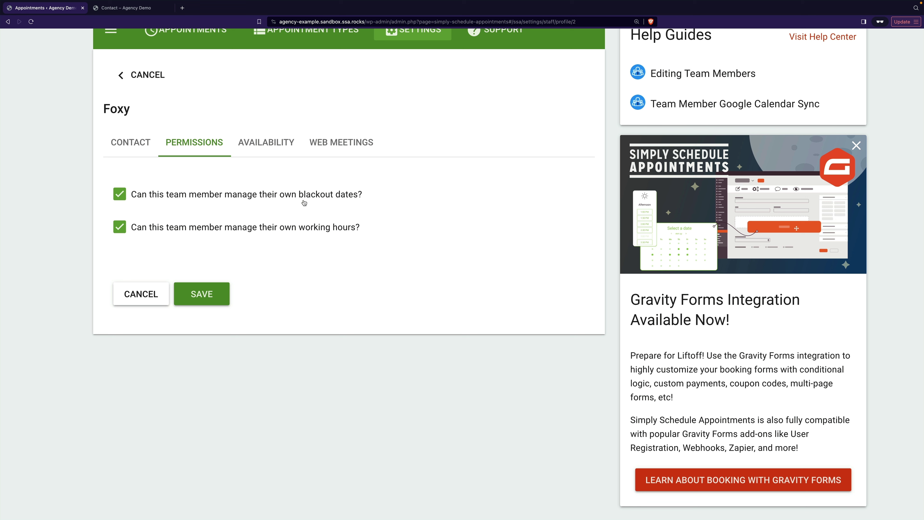
left_click(268, 143)
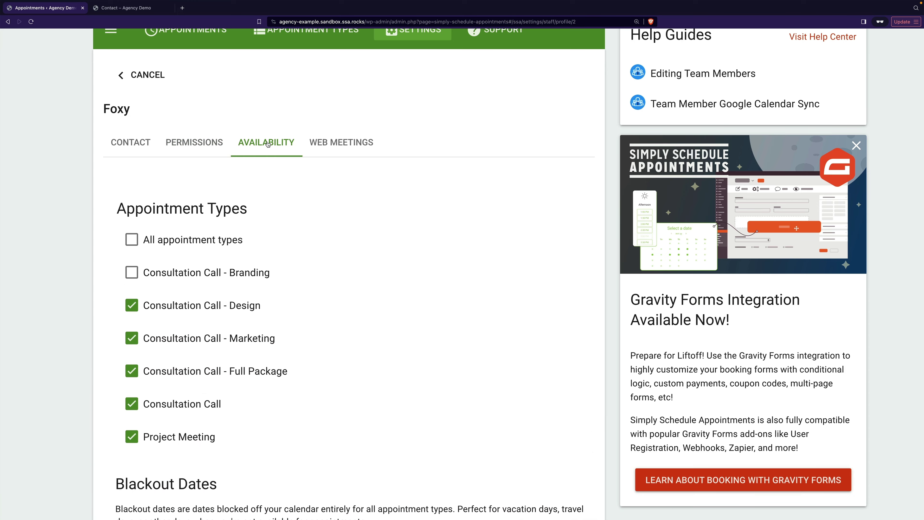
scroll(353, 263, "down", 2)
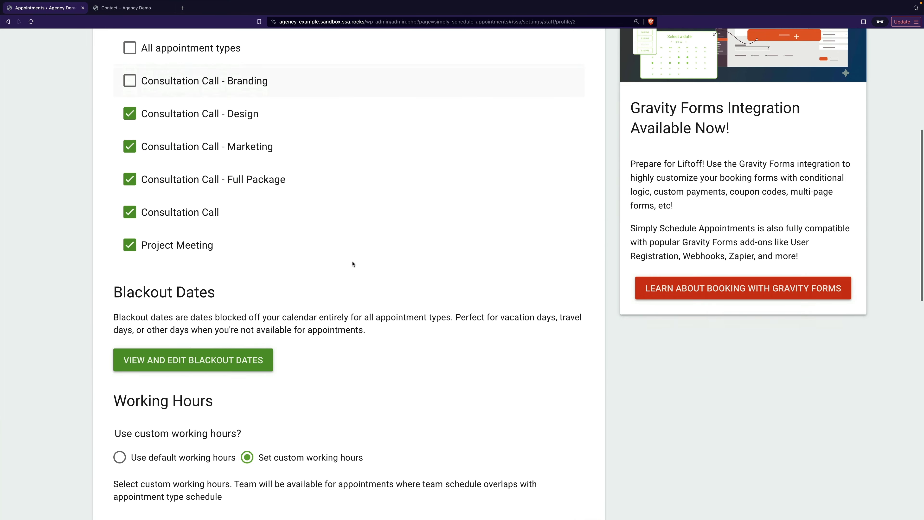
scroll(353, 264, "down", 10)
scroll(352, 264, "up", 17)
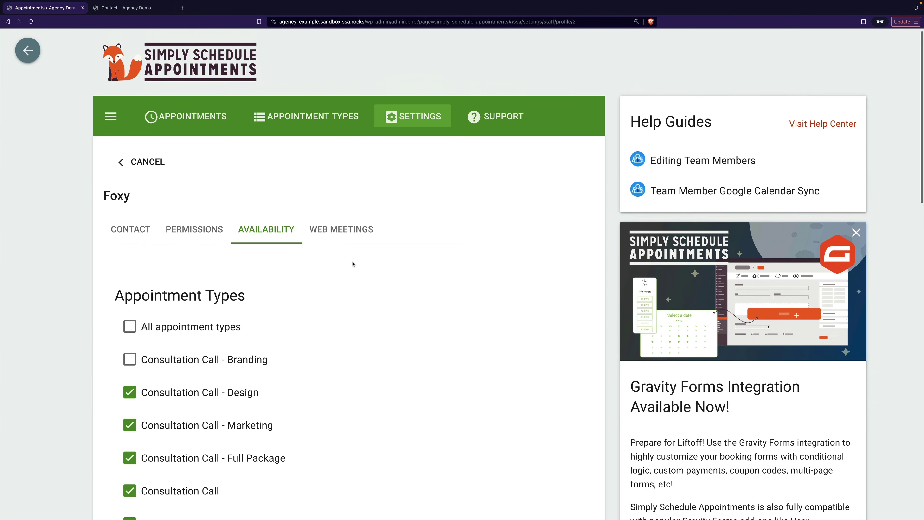
scroll(352, 264, "down", 3)
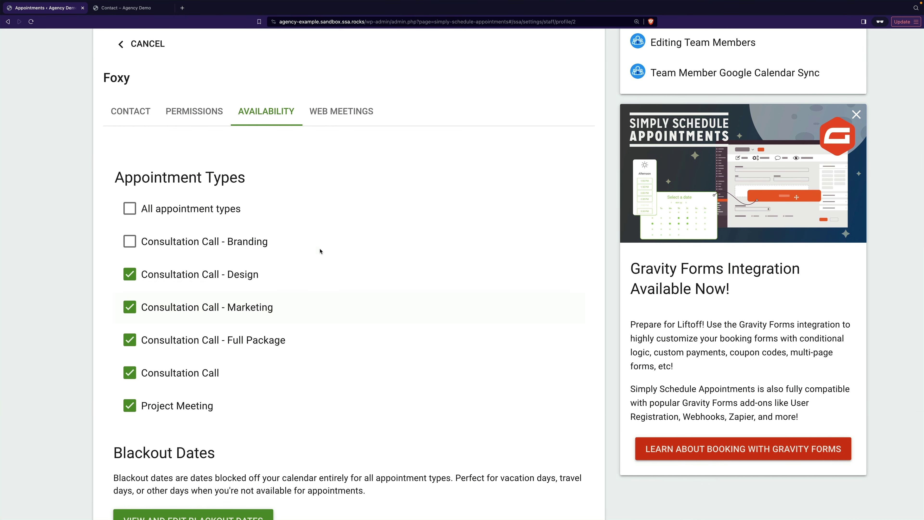
left_click(153, 50)
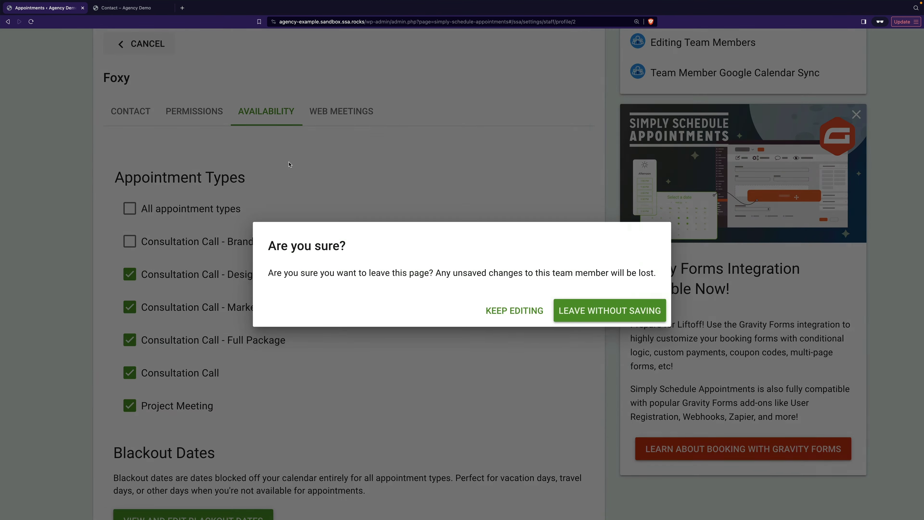
left_click(611, 308)
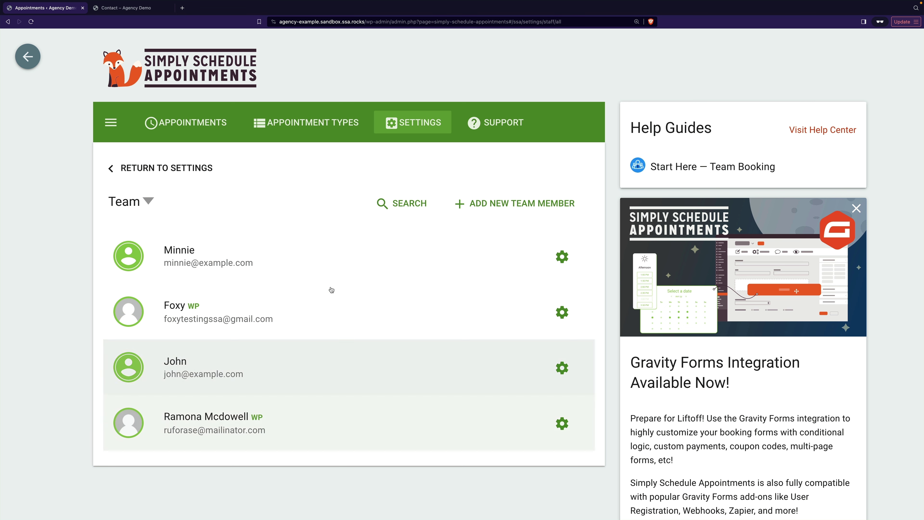
- Open Consultation Call - Branding and expand its Team Members settings (Any member, Random)
left_click(304, 129)
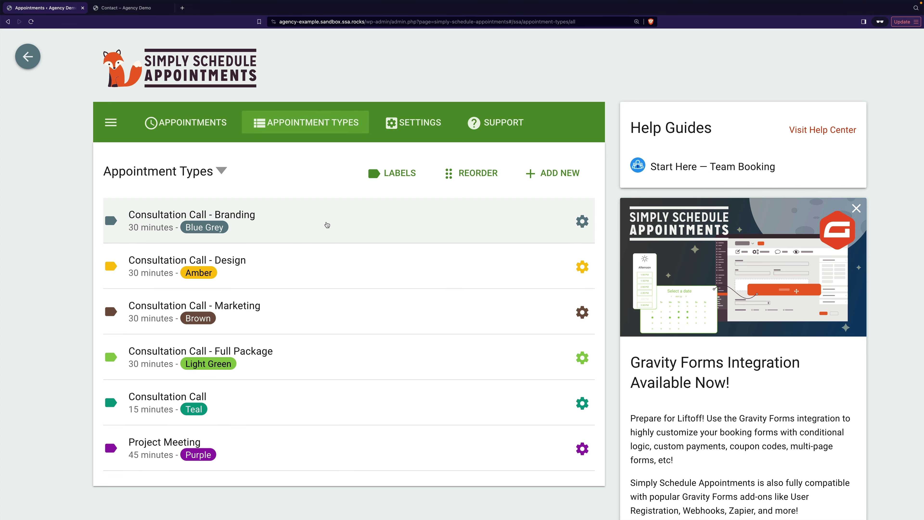
left_click(328, 225)
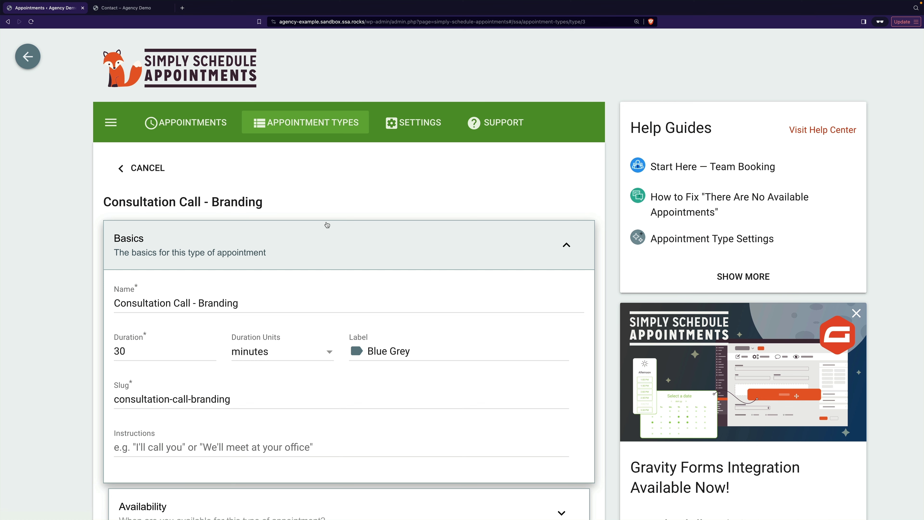
scroll(328, 225, "down", 5)
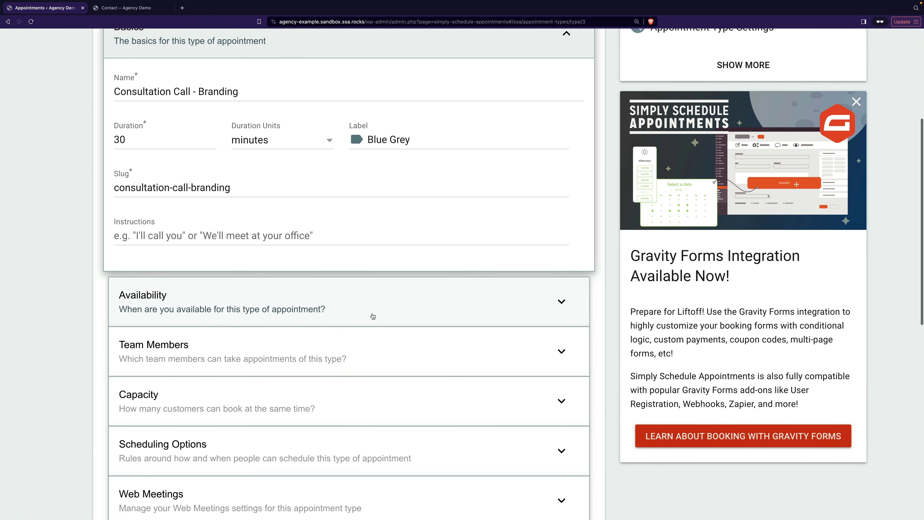
left_click(346, 340)
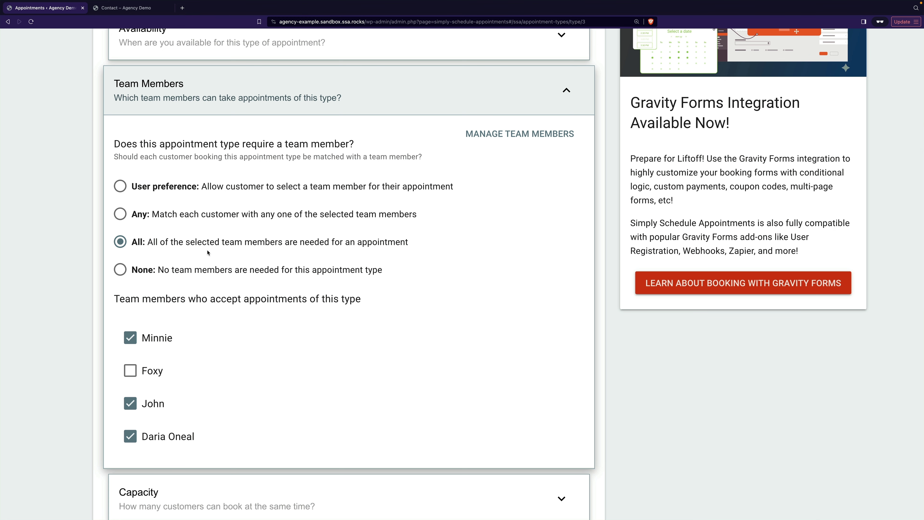
scroll(254, 255, "down", 1)
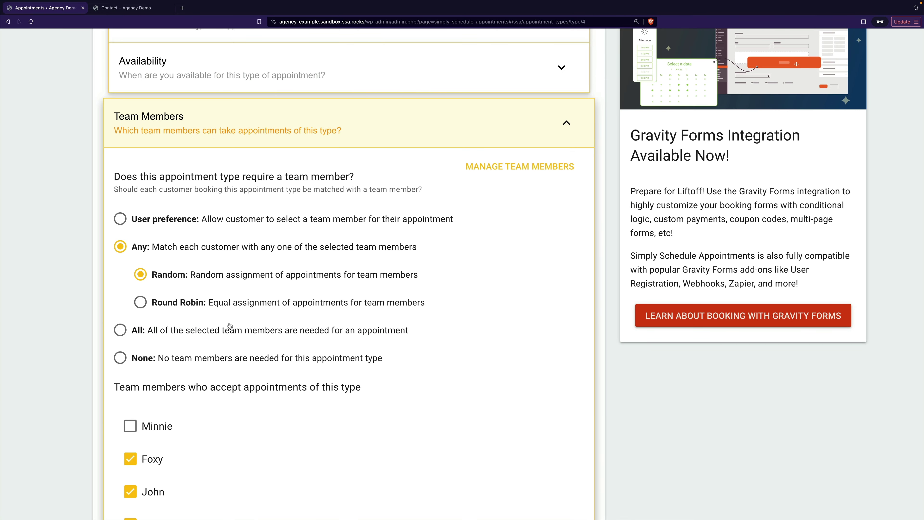
- Review the Branding type's Any > Random assignment and go back to the Appointment Types list
scroll(204, 328, "down", 3)
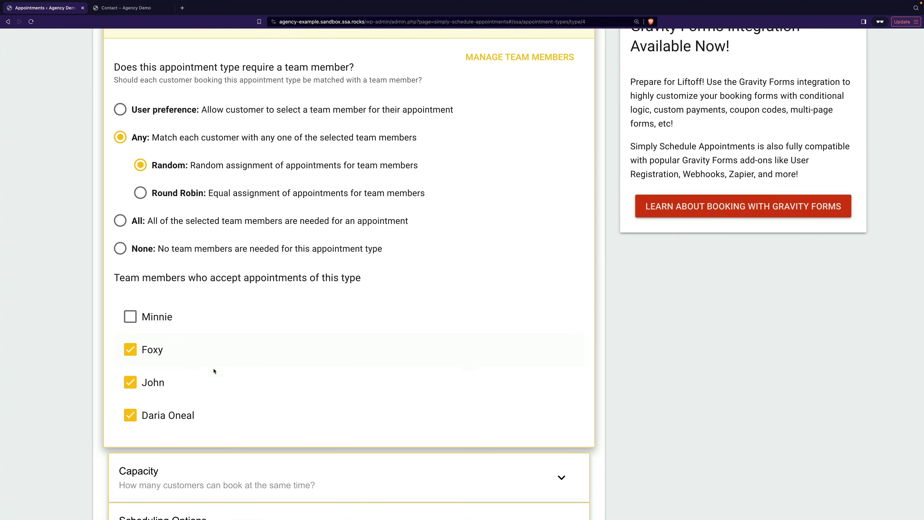
scroll(249, 331, "up", 1)
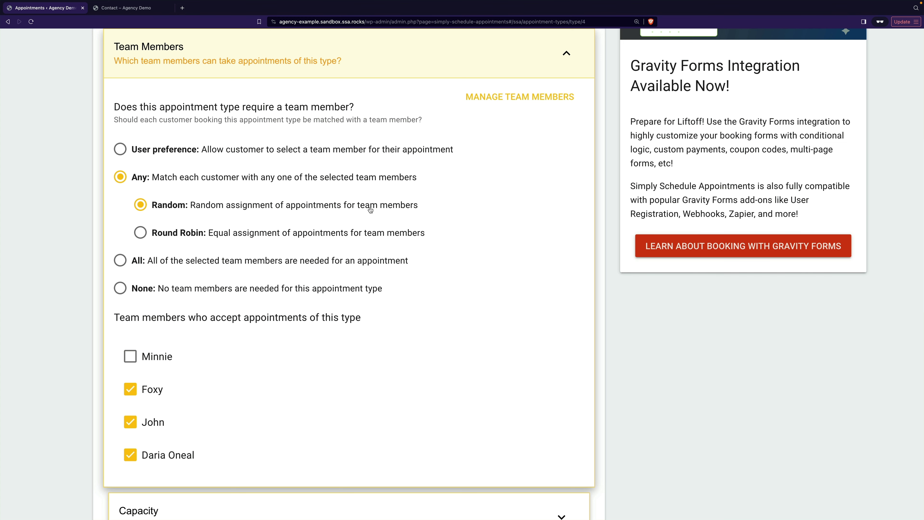
left_click(7, 22)
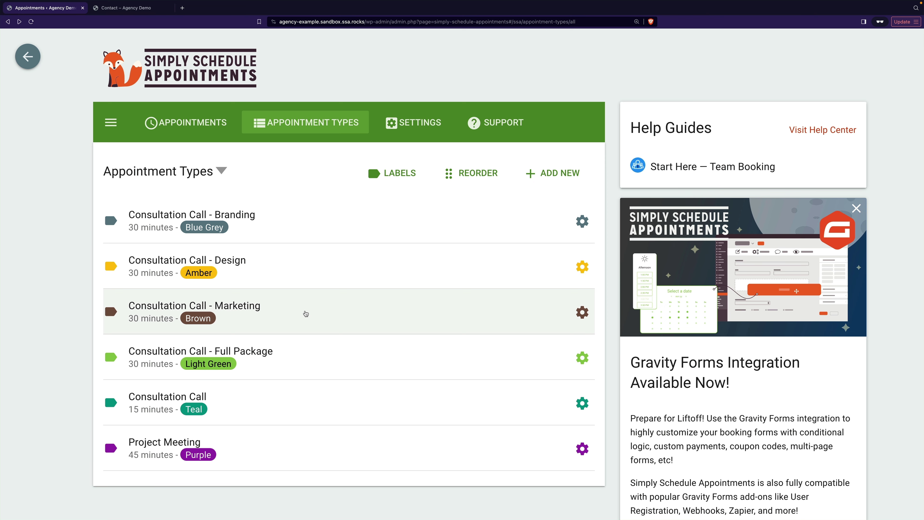
- Open Consultation Call - Marketing and expand its Team Members: Any member, Round Robin among two
left_click(305, 314)
scroll(306, 314, "down", 5)
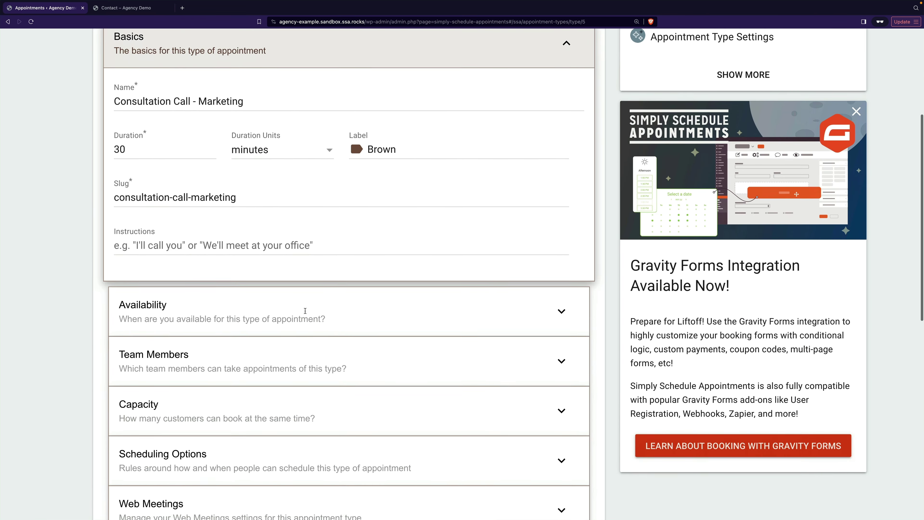
scroll(306, 314, "down", 2)
left_click(306, 315)
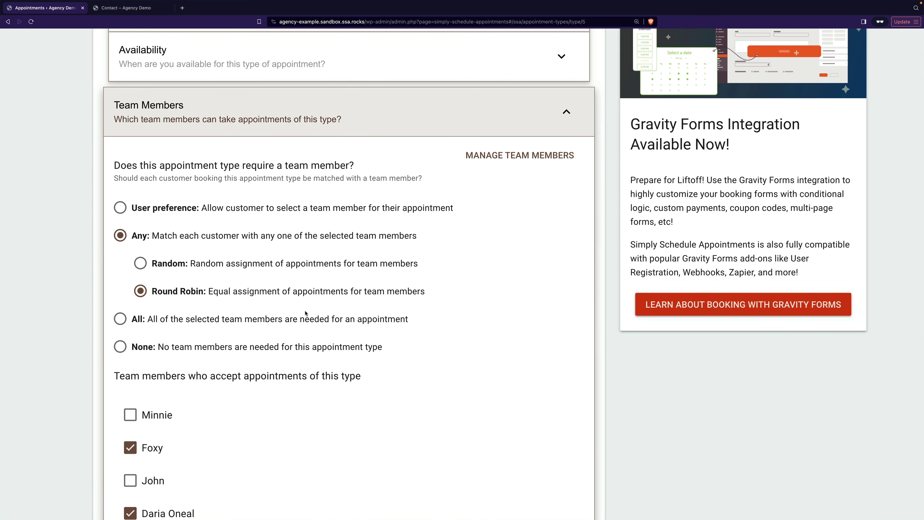
scroll(455, 289, "down", 3)
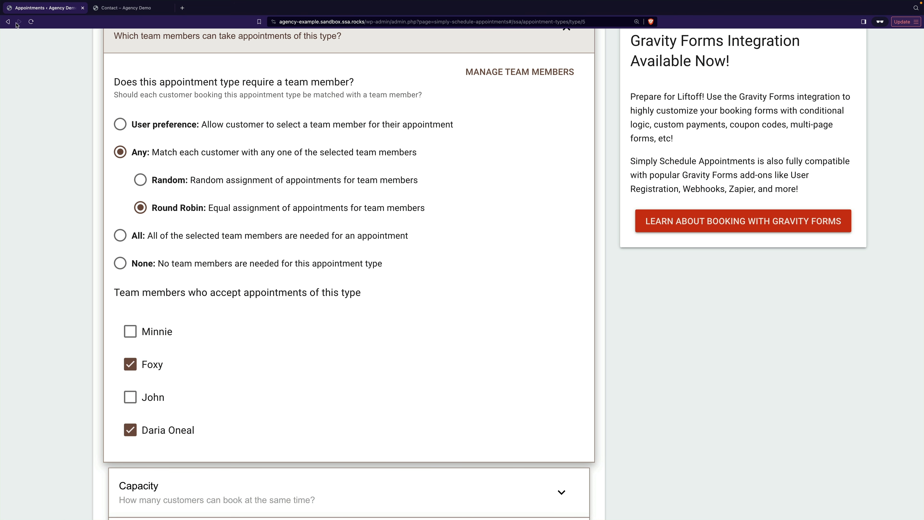
- Open Consultation Call, check its User preference setting across all four members, then collapse the panel
left_click(8, 21)
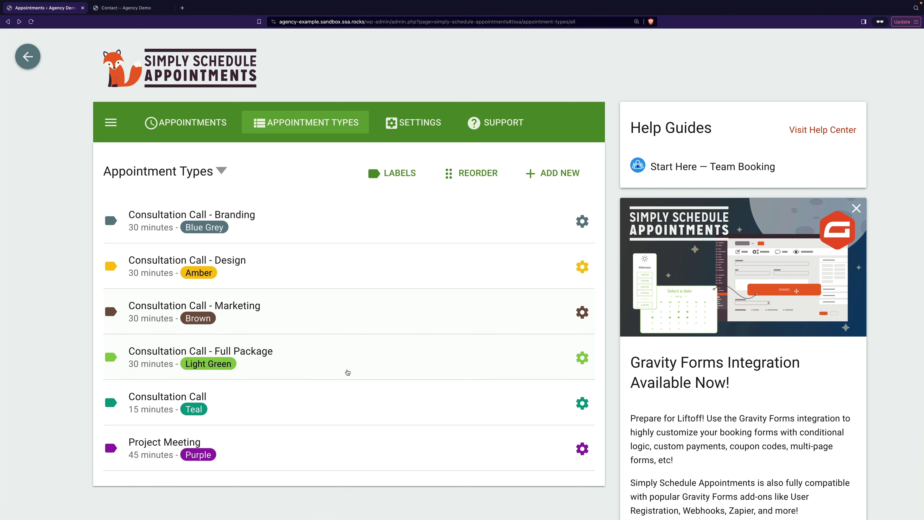
left_click(291, 405)
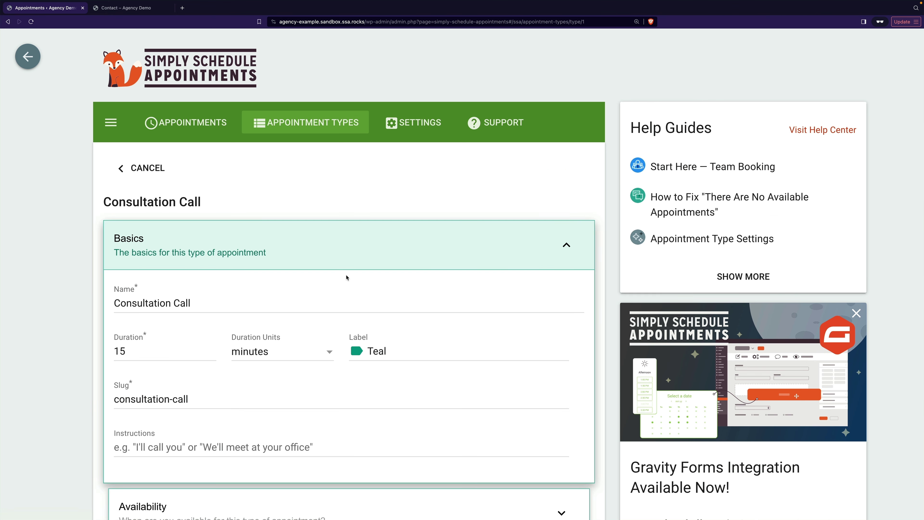
scroll(347, 276, "down", 5)
scroll(347, 277, "down", 2)
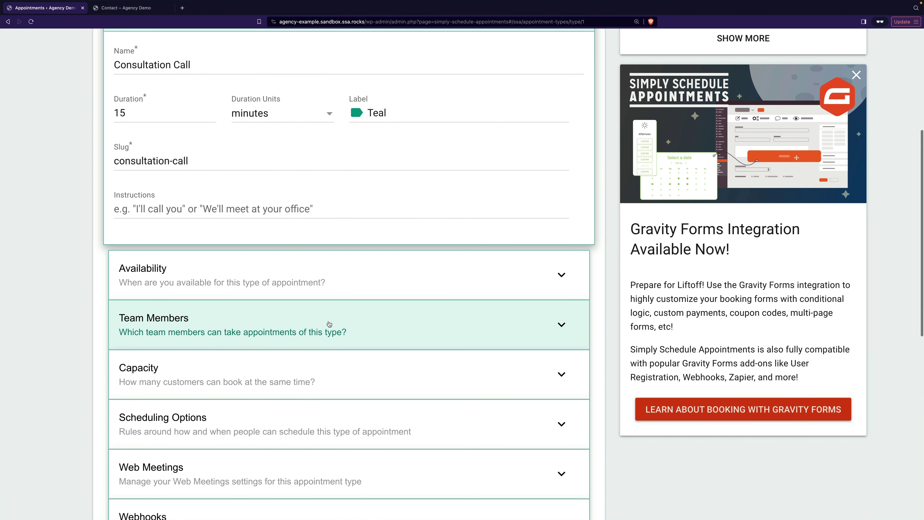
left_click(326, 320)
scroll(422, 266, "down", 2)
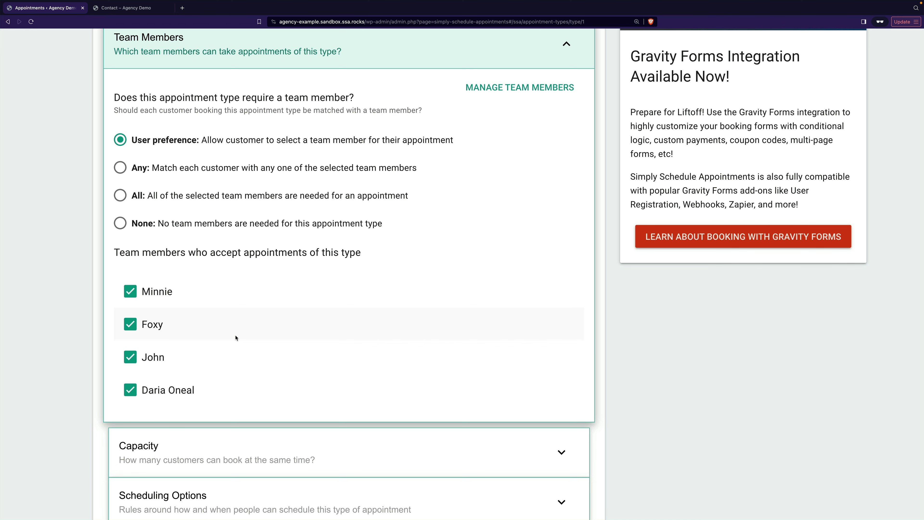
scroll(236, 338, "up", 8)
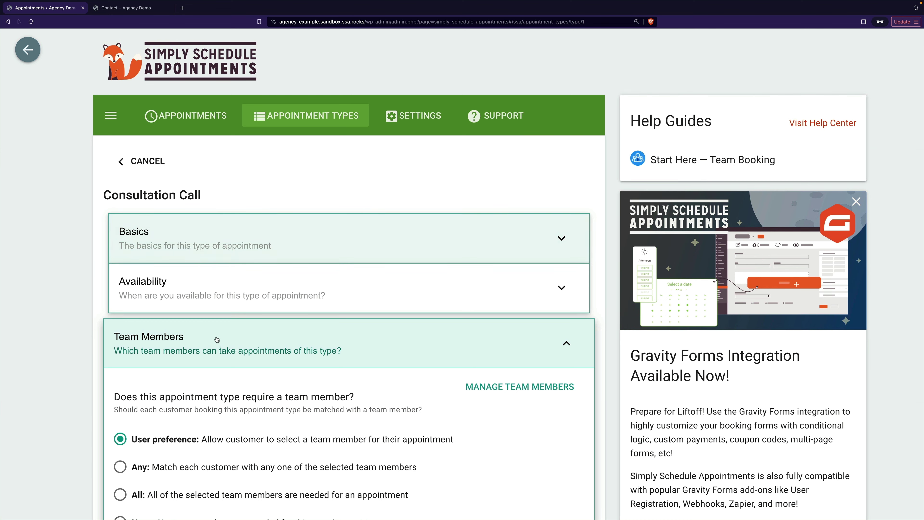
left_click(367, 344)
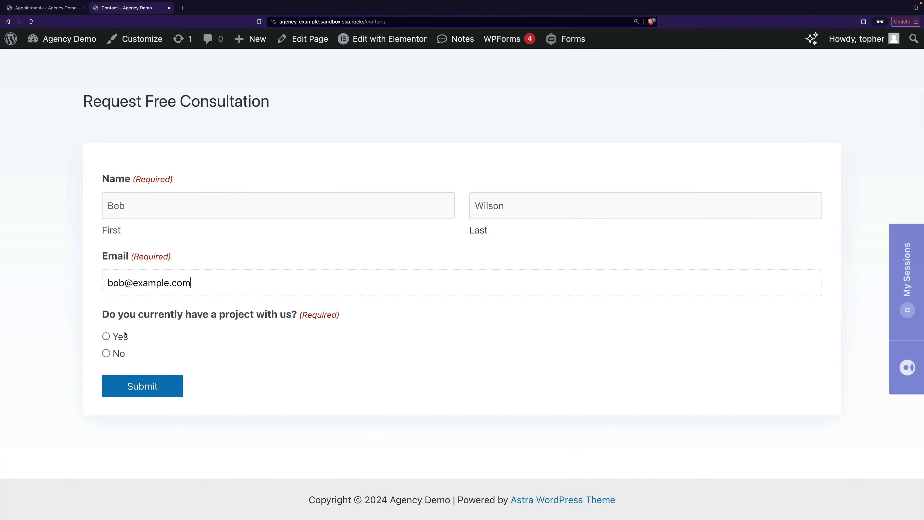
- Answer Yes to having a project and pick Thursday July 4, 2024 at 2:00 PM
left_click(123, 336)
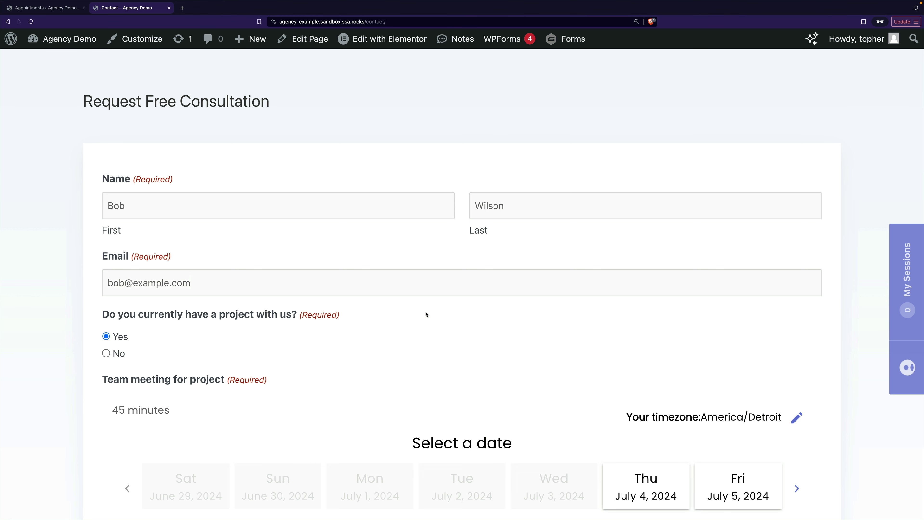
scroll(426, 314, "down", 4)
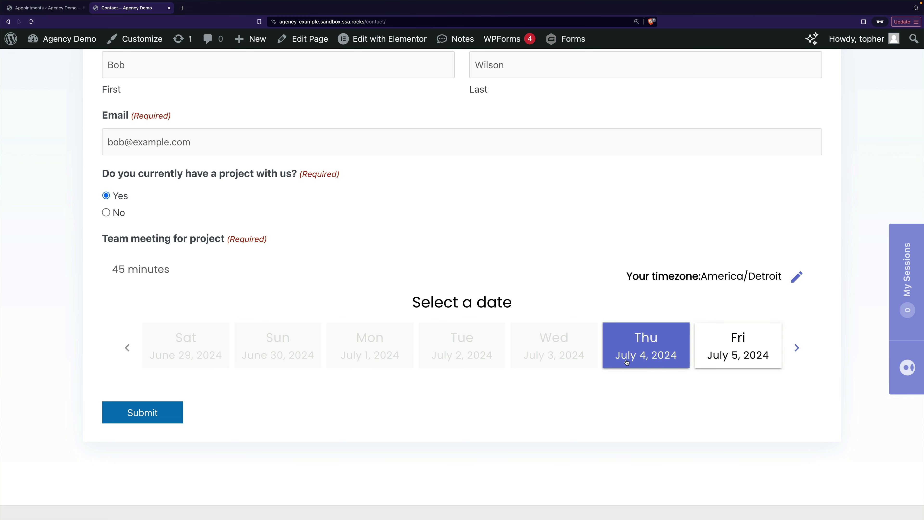
left_click(626, 362)
scroll(627, 363, "down", 5)
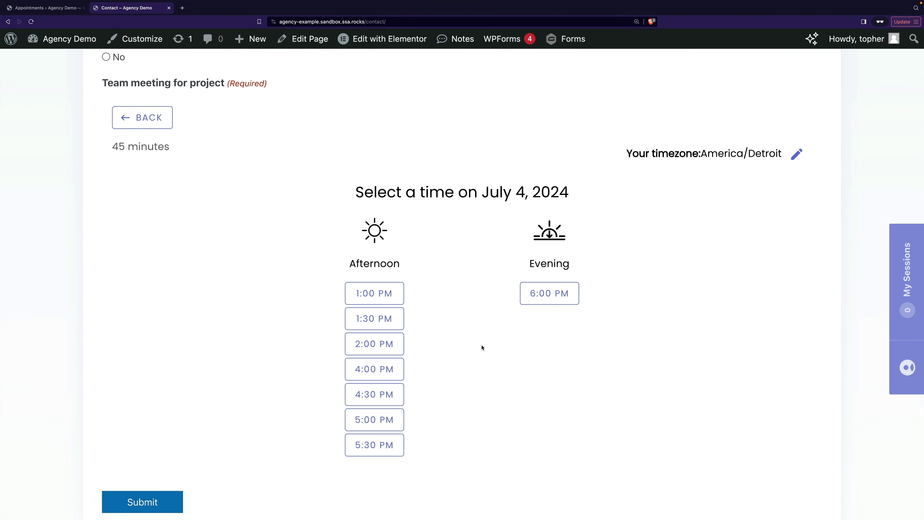
left_click(382, 341)
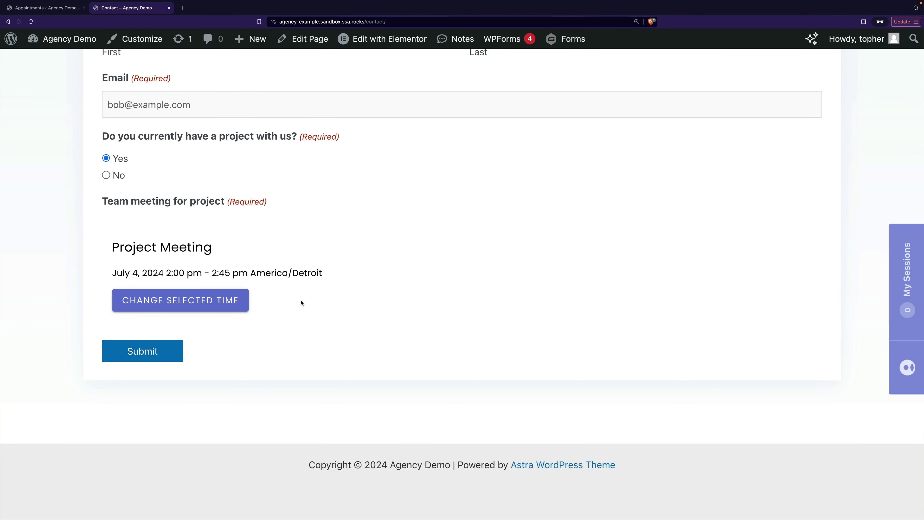
- Submit the consultation request and return to the Appointments admin tab
left_click(154, 354)
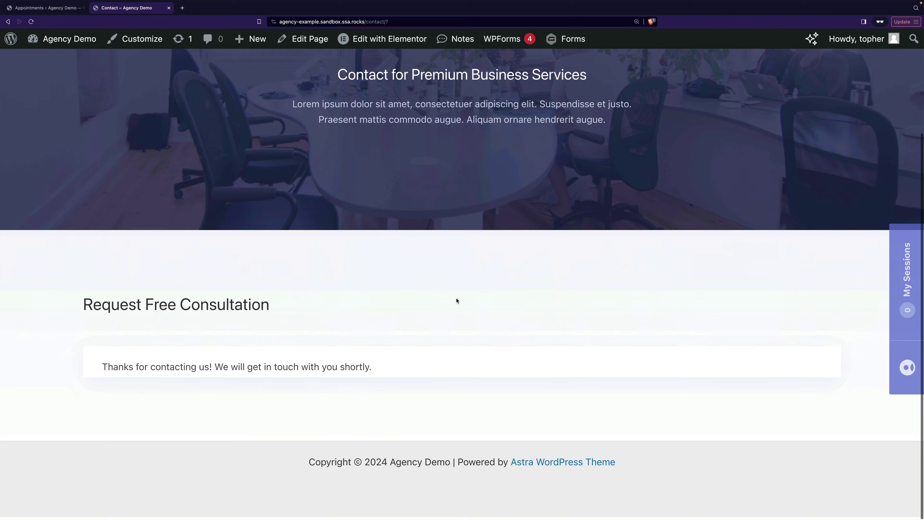
scroll(458, 301, "up", 5)
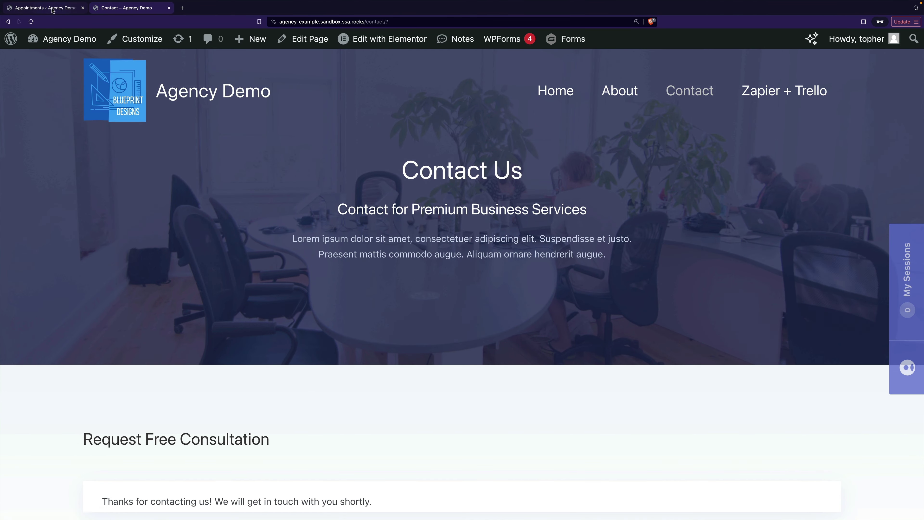
left_click(52, 10)
- Check the upcoming appointments list in Simply Schedule Appointments
left_click(175, 119)
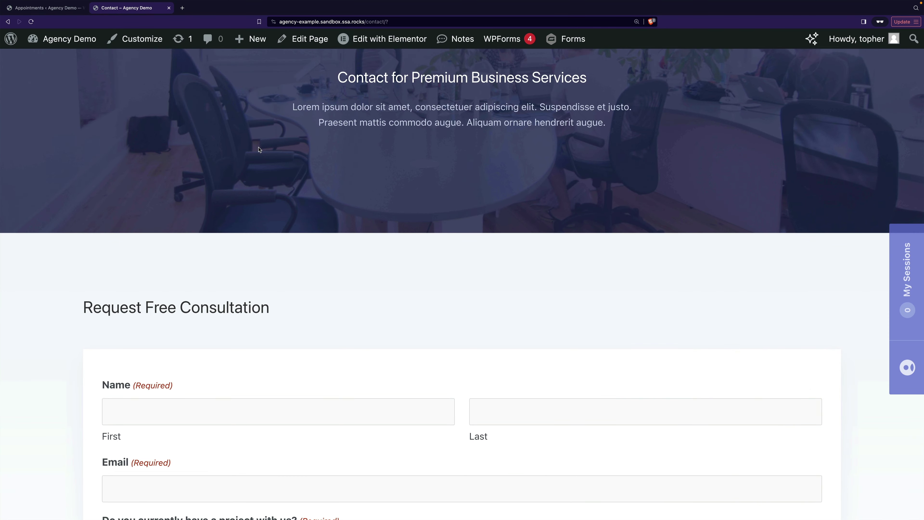
- Fill the contact form with autofilled name and e-mail, no current project, and Branding service
scroll(259, 150, "down", 4)
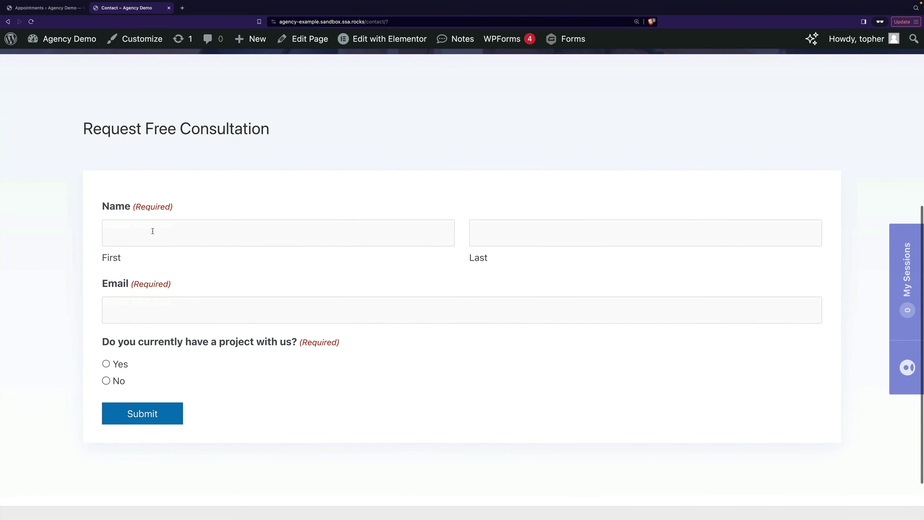
left_click(151, 228)
left_click(160, 257)
left_click(106, 380)
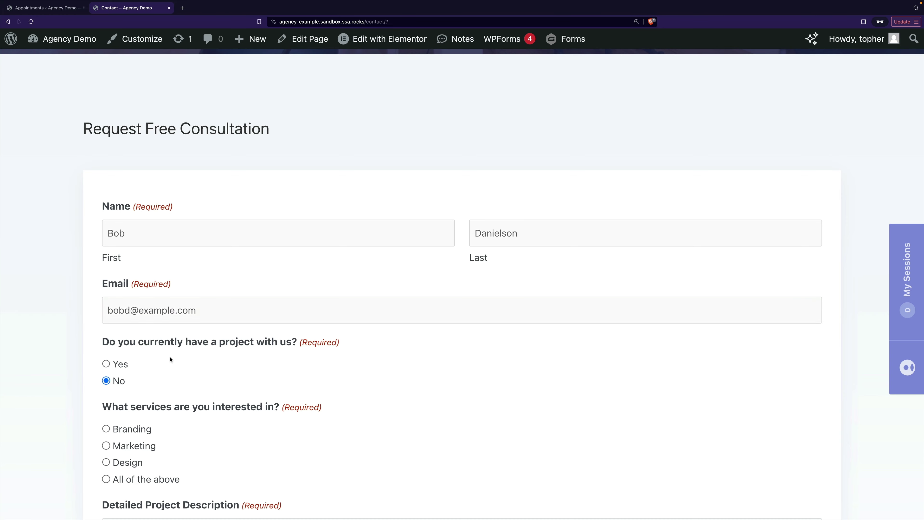
scroll(170, 360, "down", 6)
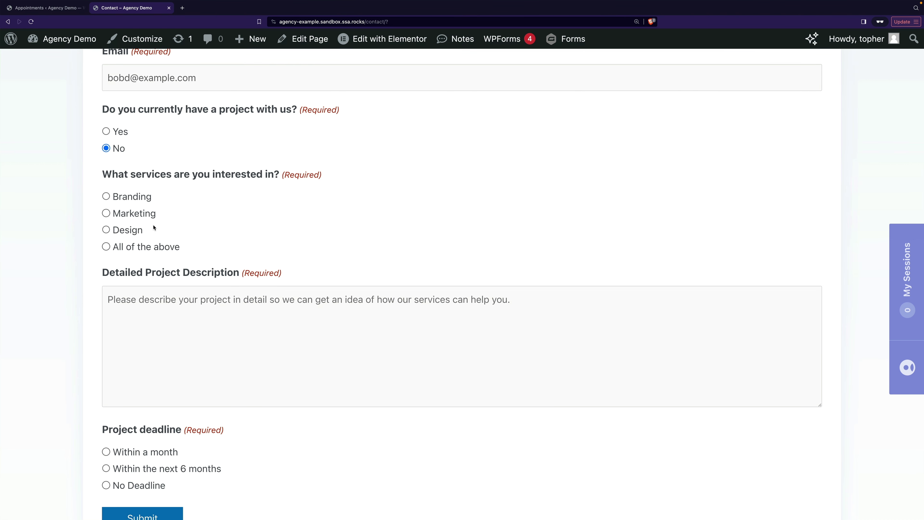
left_click(143, 200)
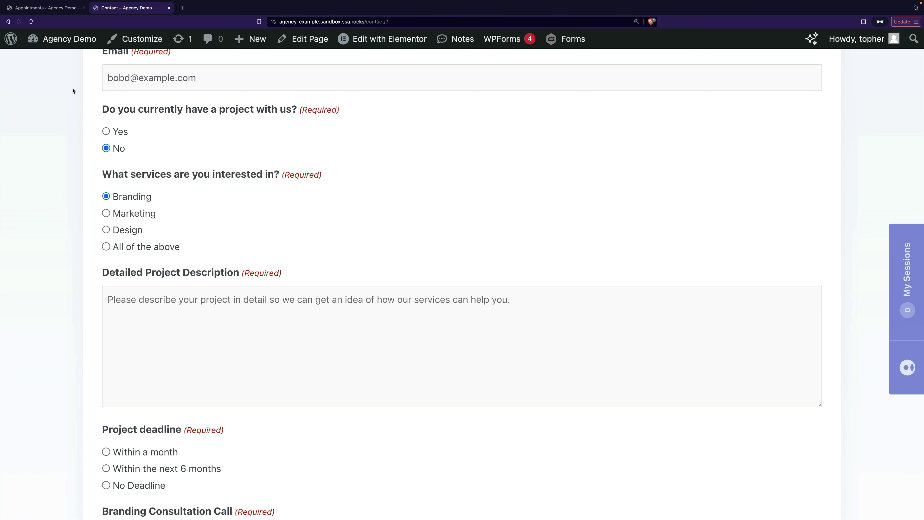
left_click(44, 7)
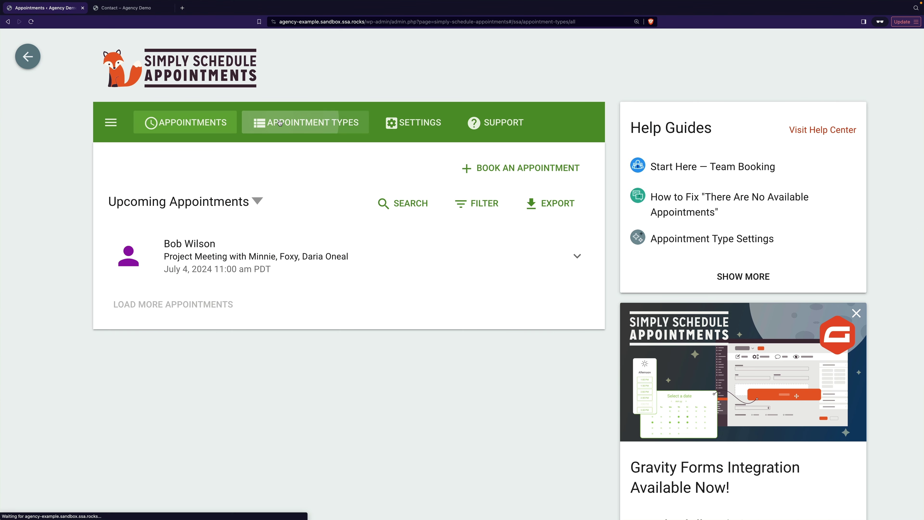
- Open the Consultation Call - Branding type and expand its Team Members settings
left_click(279, 122)
left_click(308, 219)
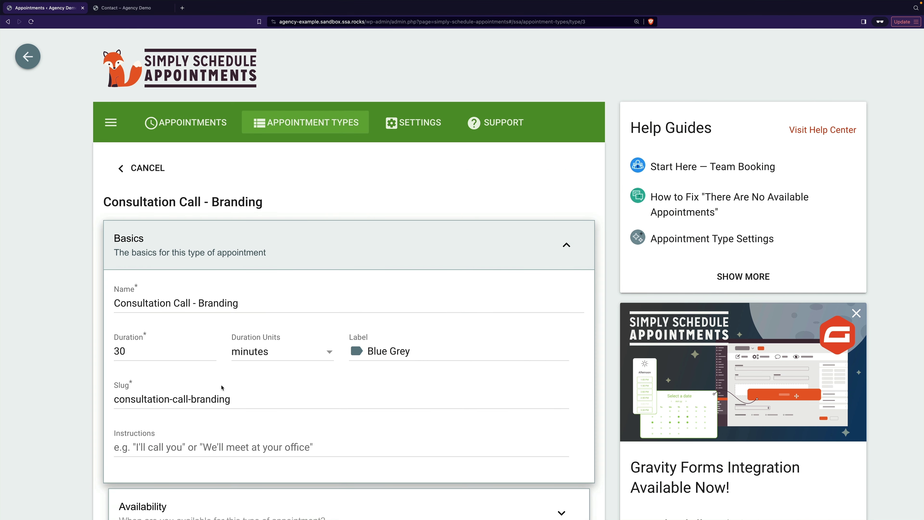
scroll(222, 388, "down", 5)
left_click(212, 411)
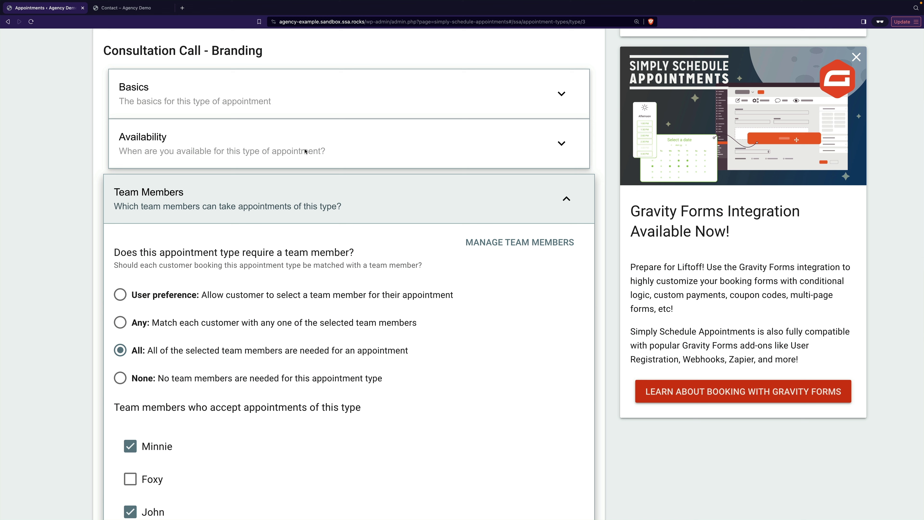
- Choose Marketing as the service of interest on the contact form
key("ctrl+Tab")
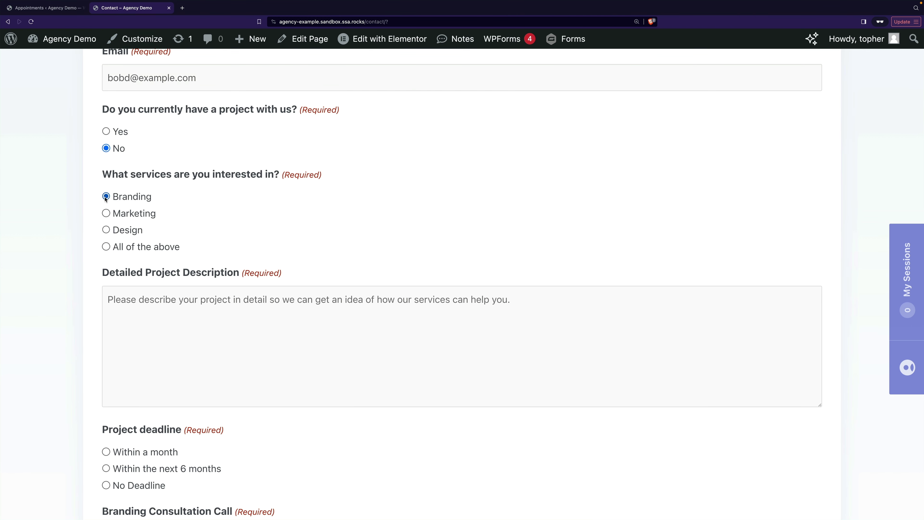
left_click(106, 214)
left_click(56, 8)
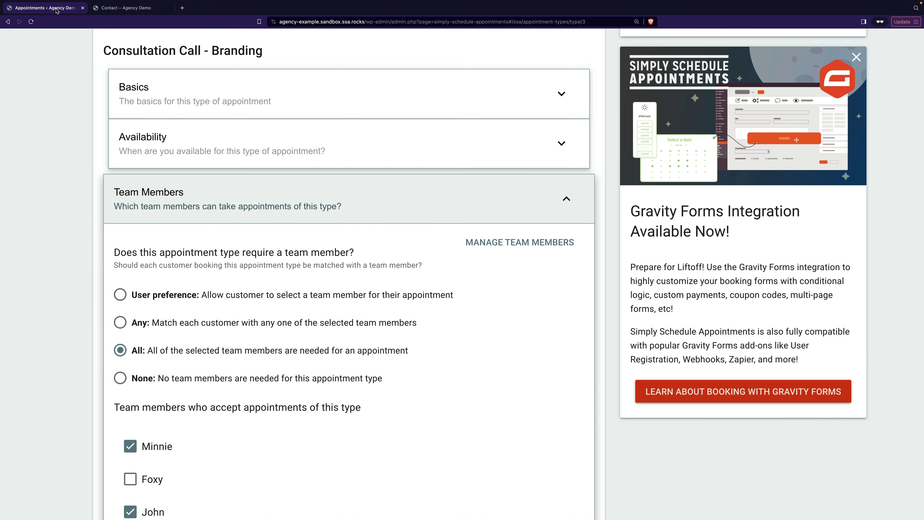
- Open the Consultation Call - Marketing type and expand its Team Members settings
left_click(7, 22)
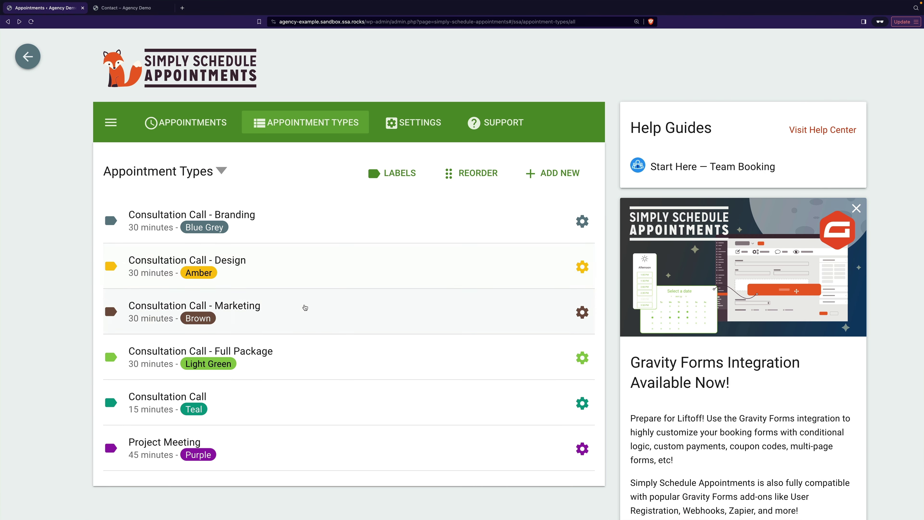
left_click(305, 309)
scroll(258, 409, "down", 5)
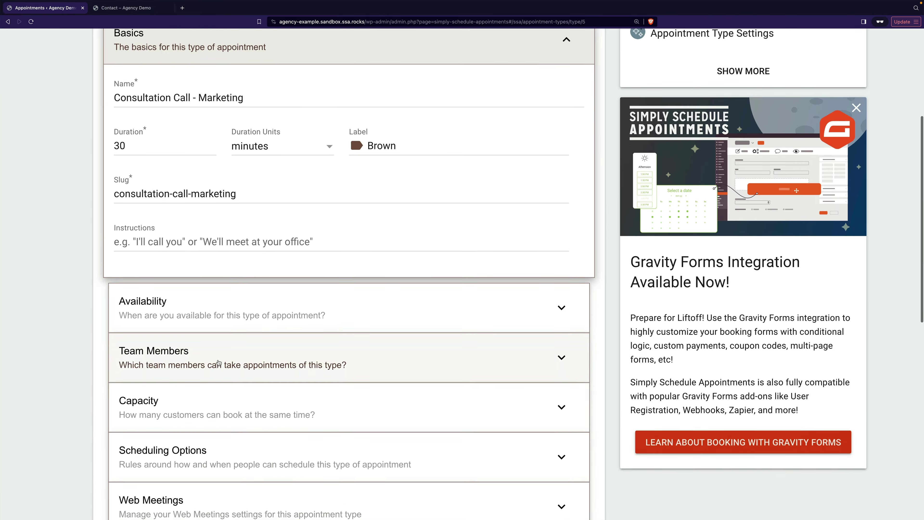
left_click(218, 360)
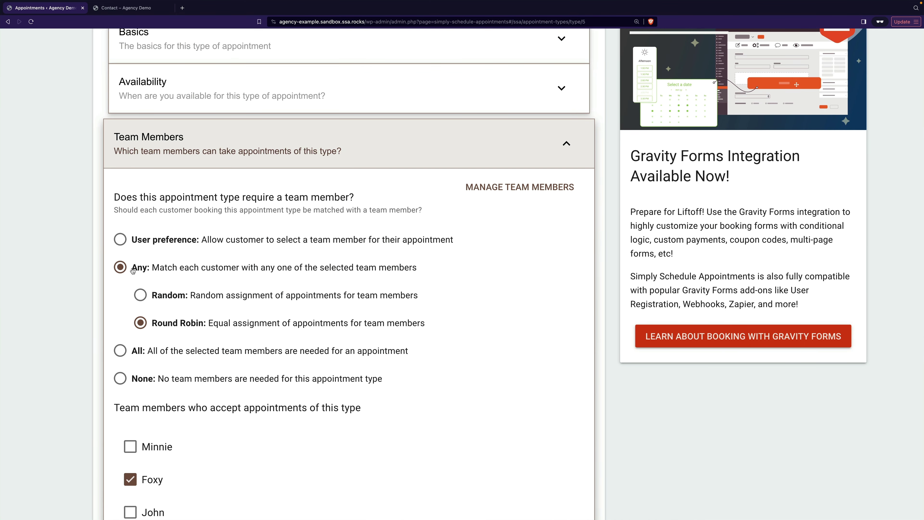
- Enter 'Cool project!' as the project description and set the deadline to within a month
left_click(138, 8)
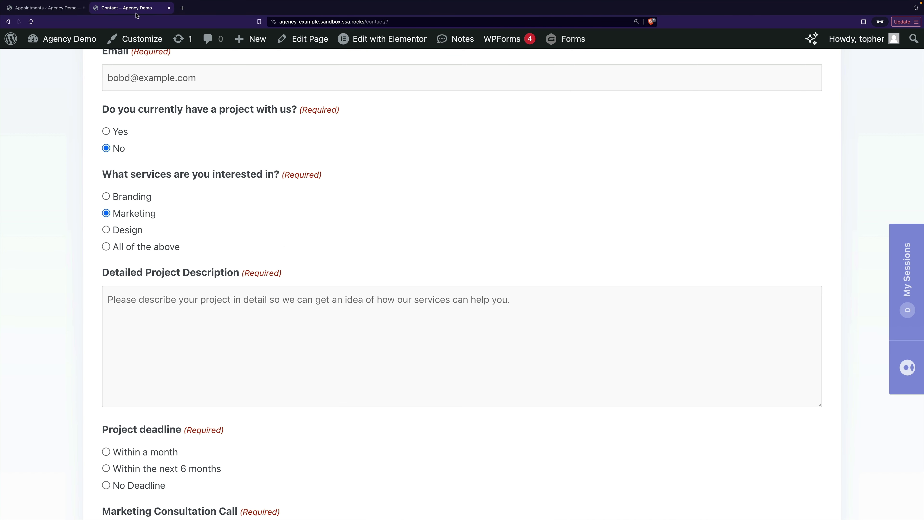
scroll(290, 242, "down", 2)
scroll(290, 241, "down", 3)
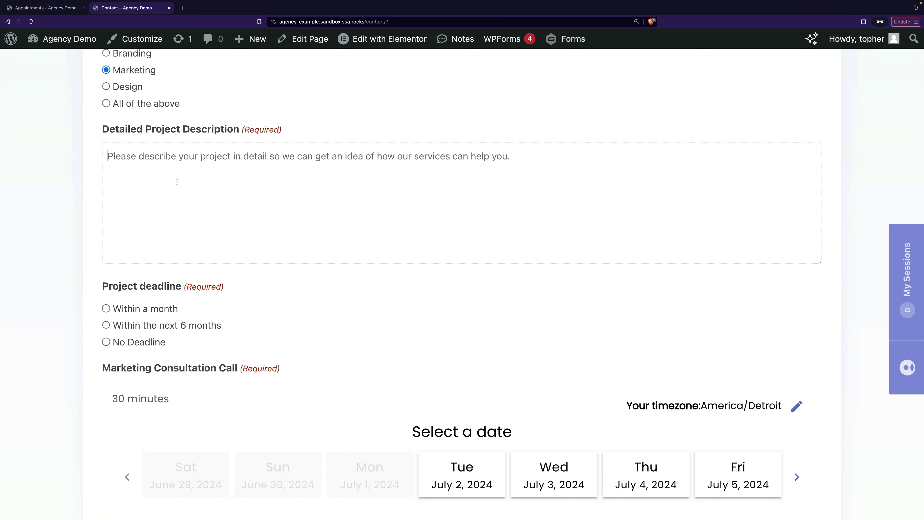
type("Cool project")
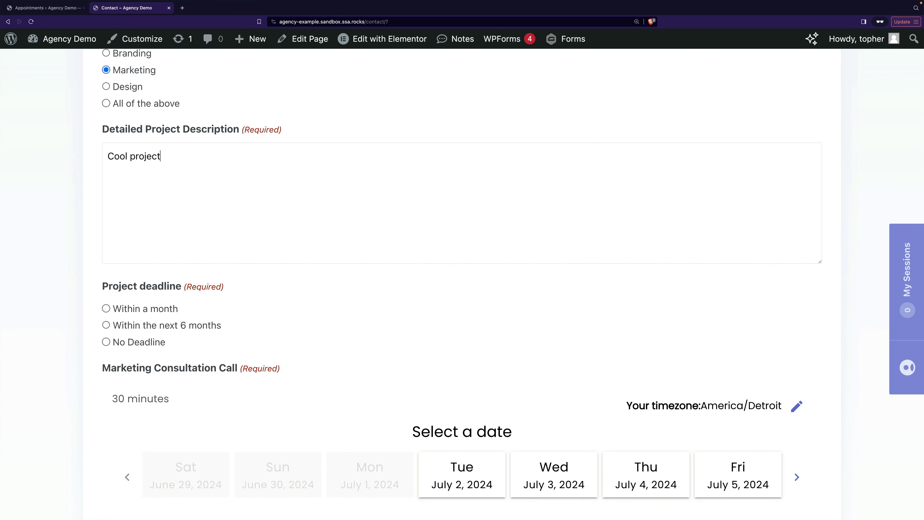
type("!")
left_click(138, 310)
- Book the Marketing consultation call for Tuesday July 2 at 1:00 PM
scroll(138, 309, "down", 5)
left_click(455, 287)
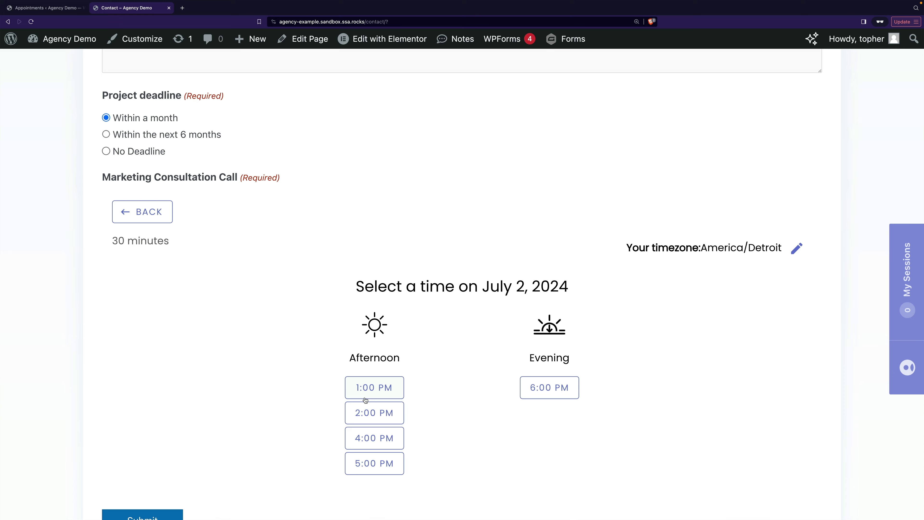
left_click(365, 398)
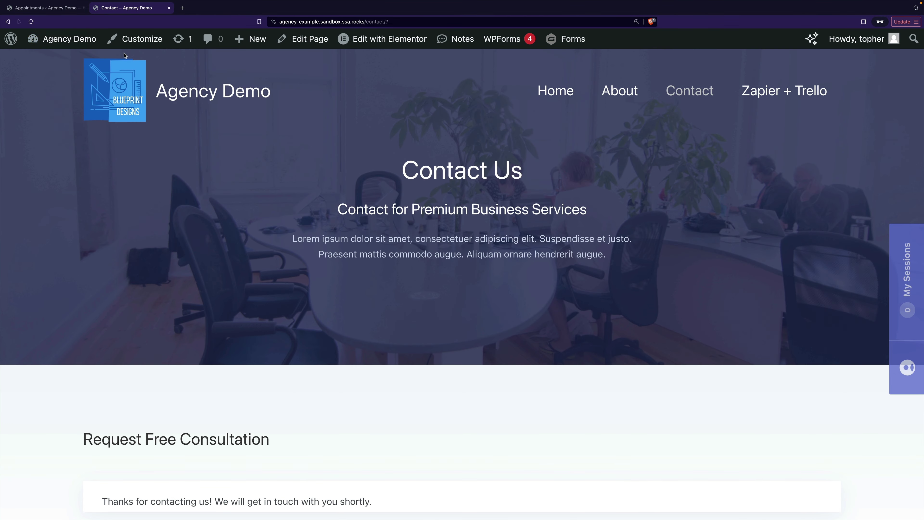
- Review the upcoming appointments list showing the new Marketing booking
left_click(45, 8)
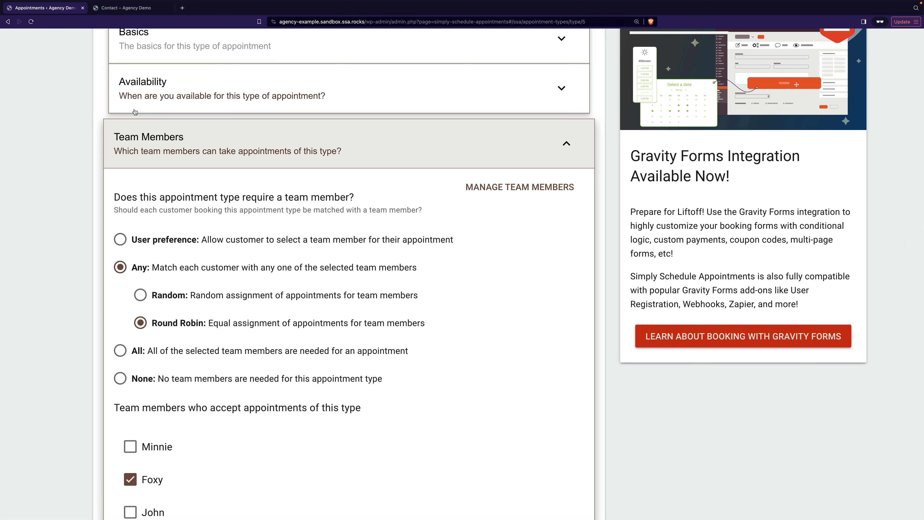
scroll(73, 73, "up", 5)
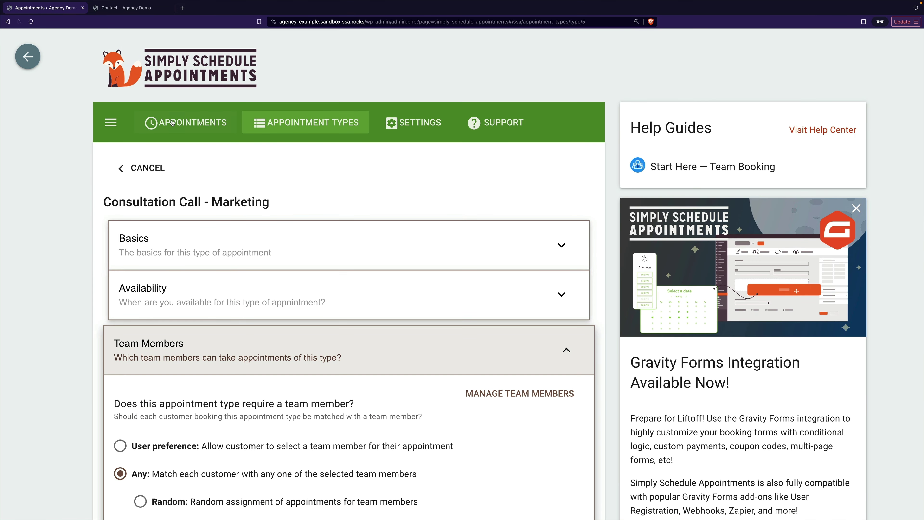
left_click(172, 123)
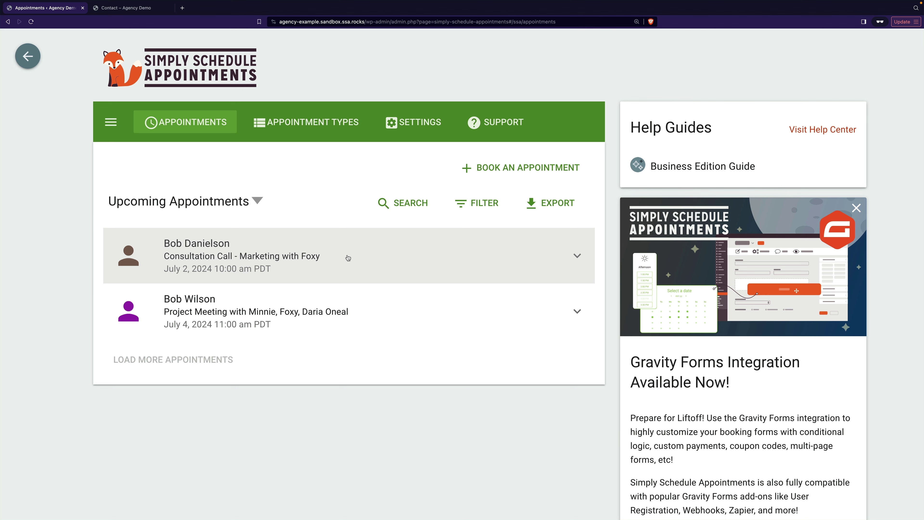
- Start a new appointment type, then discard it unfinished
left_click(130, 10)
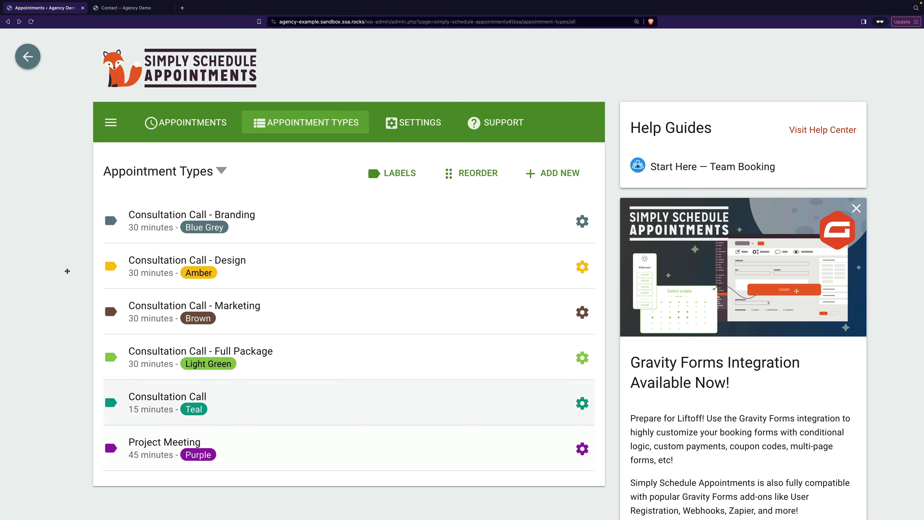
left_click(559, 177)
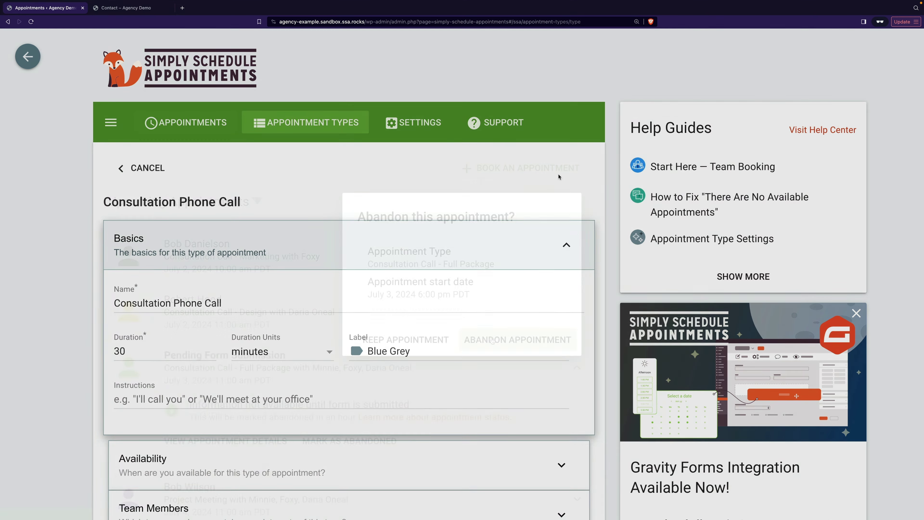
left_click(427, 324)
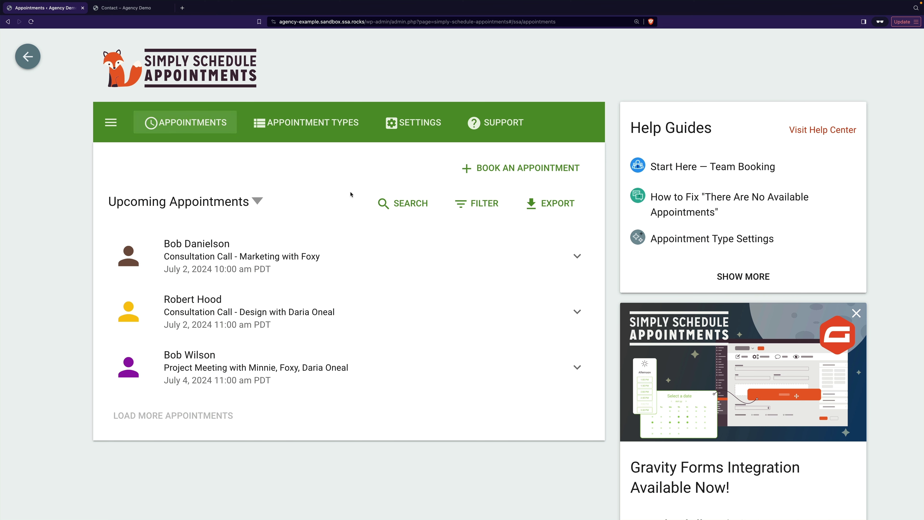
- Book a 15-minute Consultation Call with a specific team member, July 12 at 2:00 PM, with customer details
left_click(508, 168)
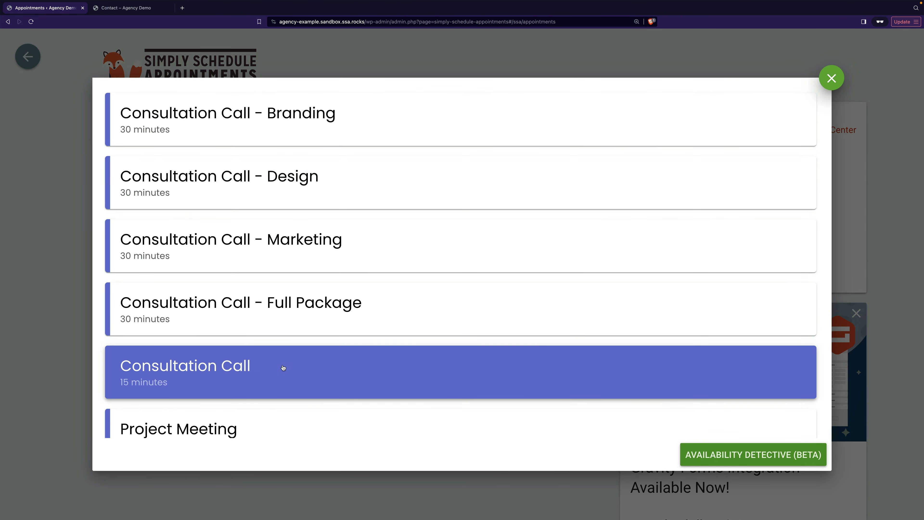
left_click(377, 364)
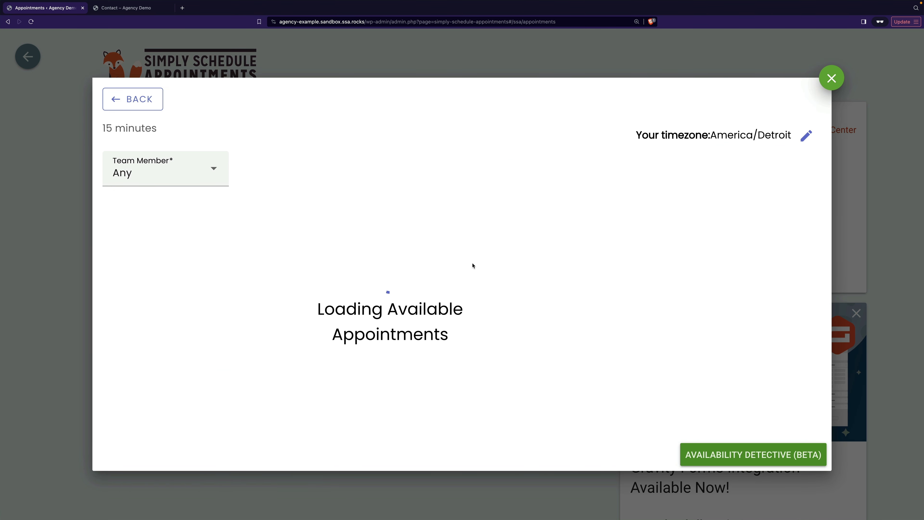
left_click(167, 171)
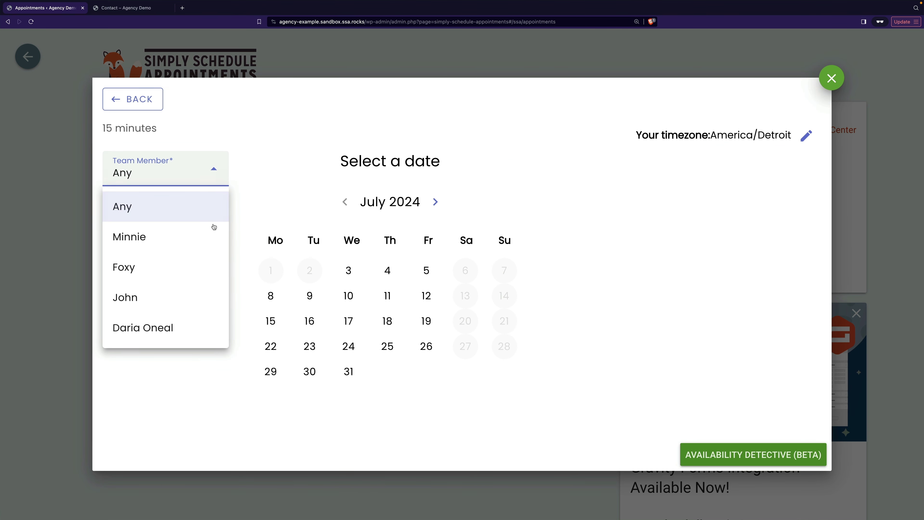
left_click(168, 296)
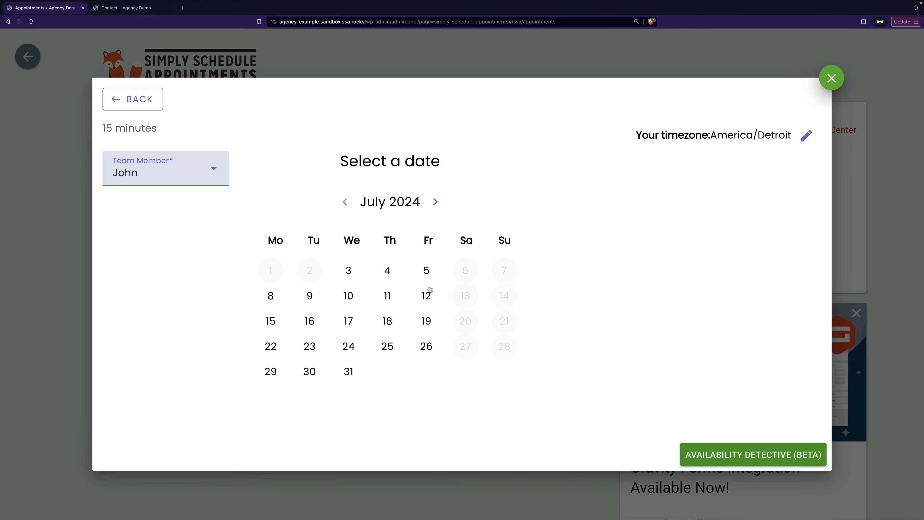
left_click(426, 295)
left_click(695, 244)
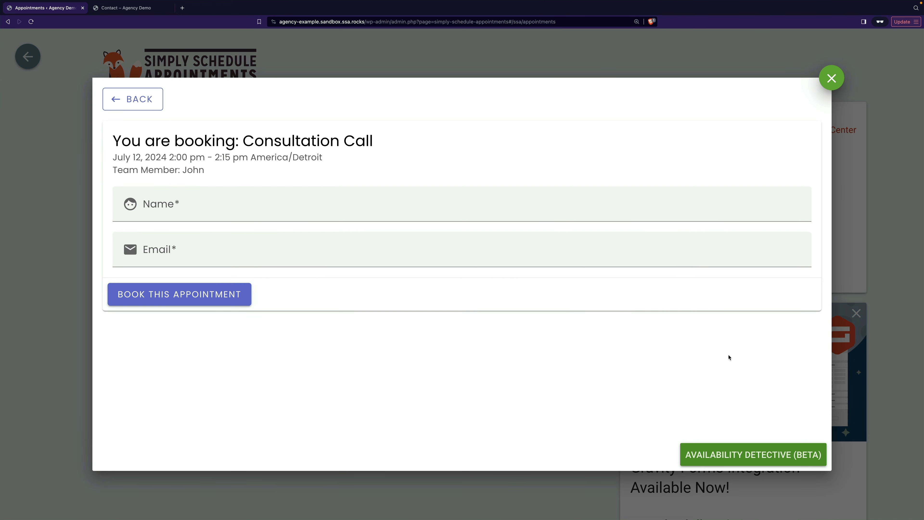
left_click(270, 211)
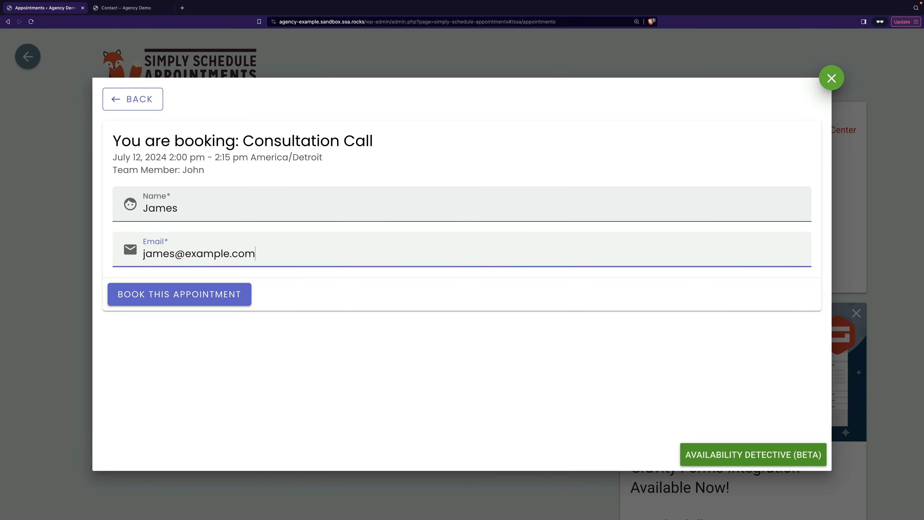
left_click(191, 291)
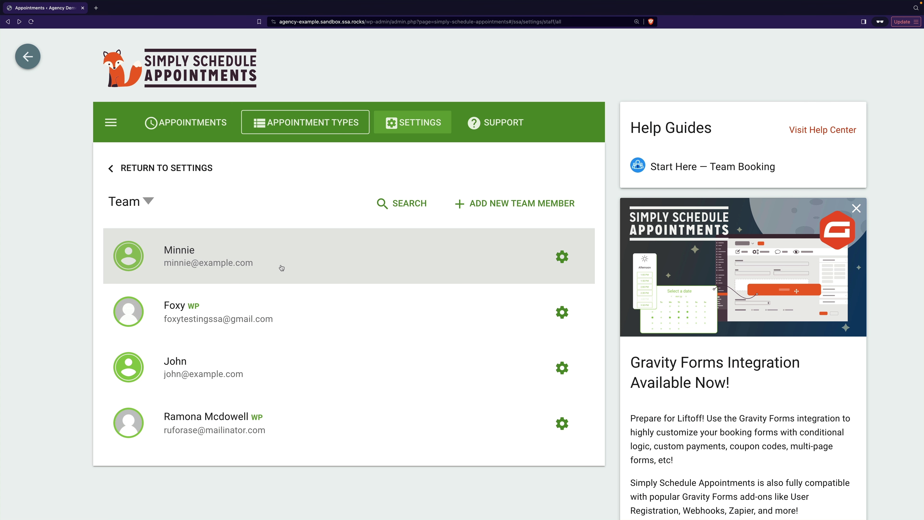
- Show the Appointment Types list with all six types
left_click(306, 122)
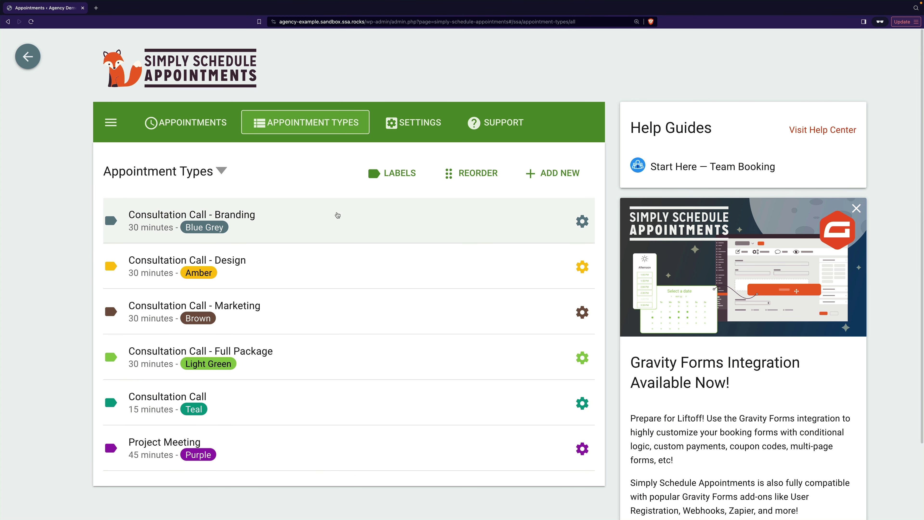